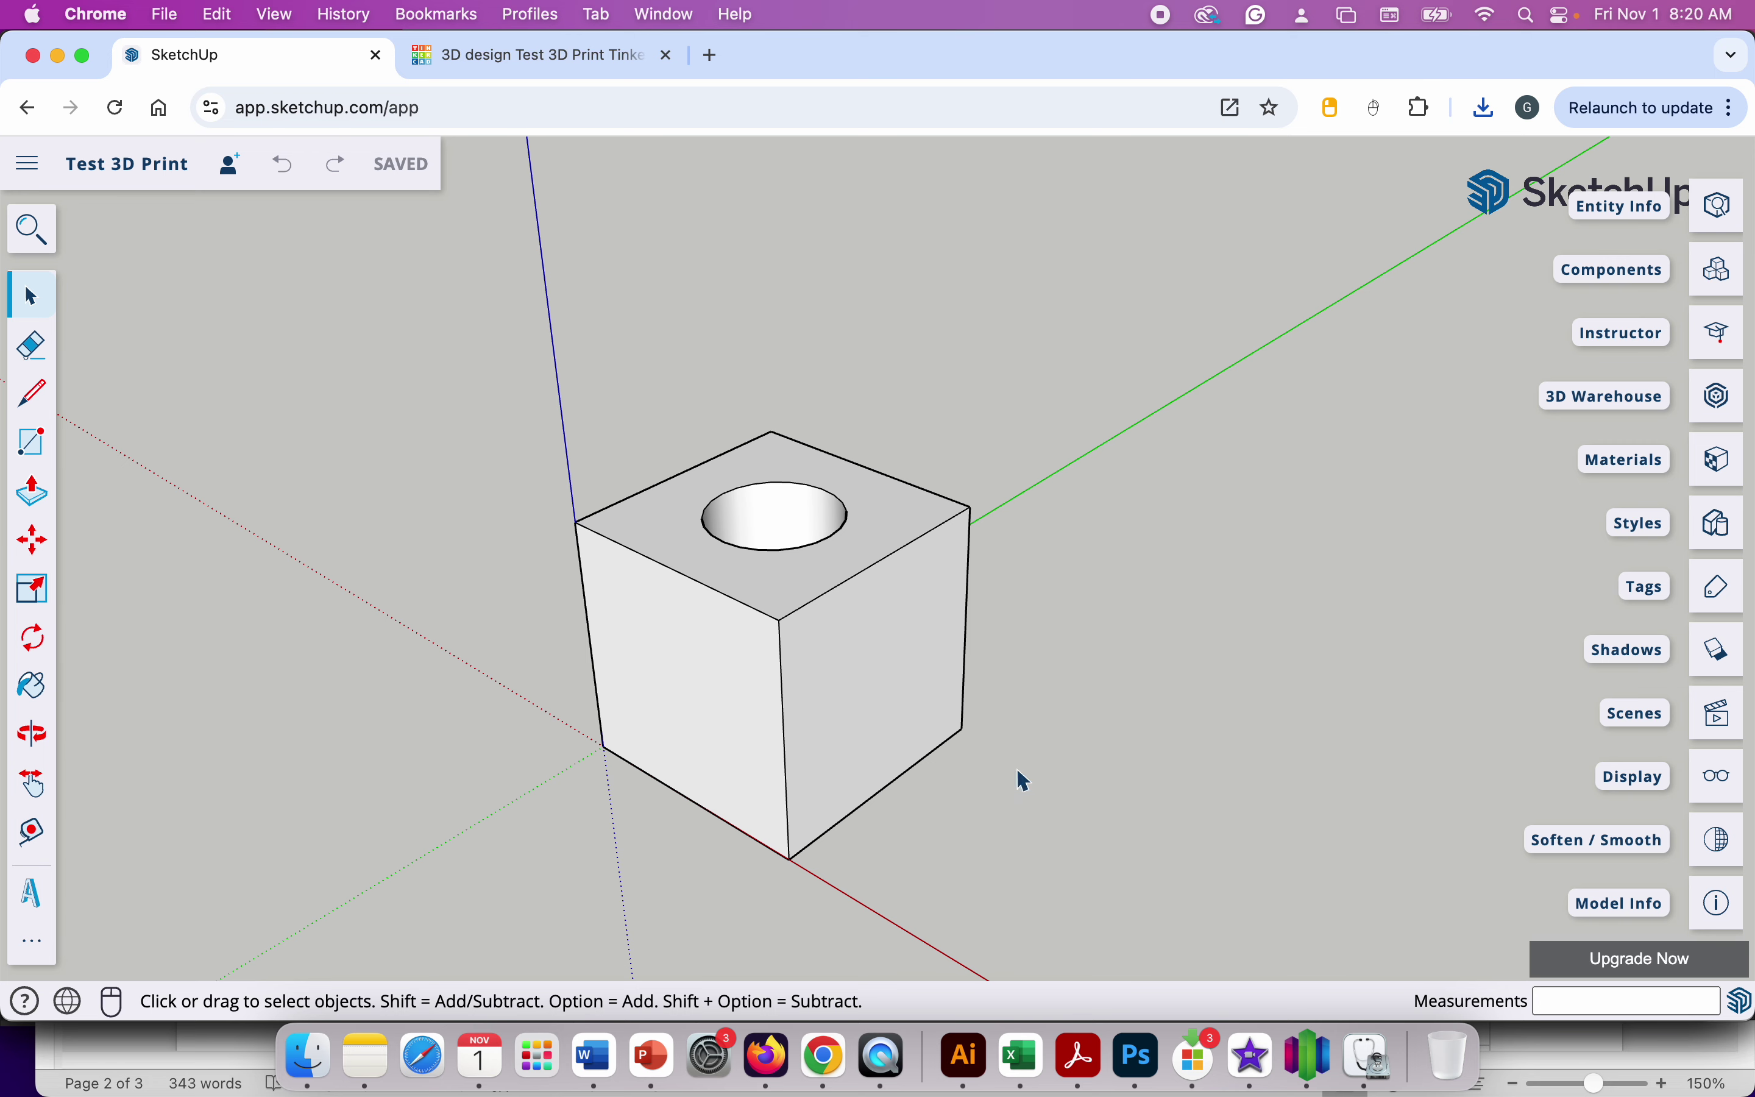
Download the SketchUp holed cube as Test 3D Print.stl and show it in Finder's Downloads folder.
{"action": "left_click", "coordinate": [560, 72]}
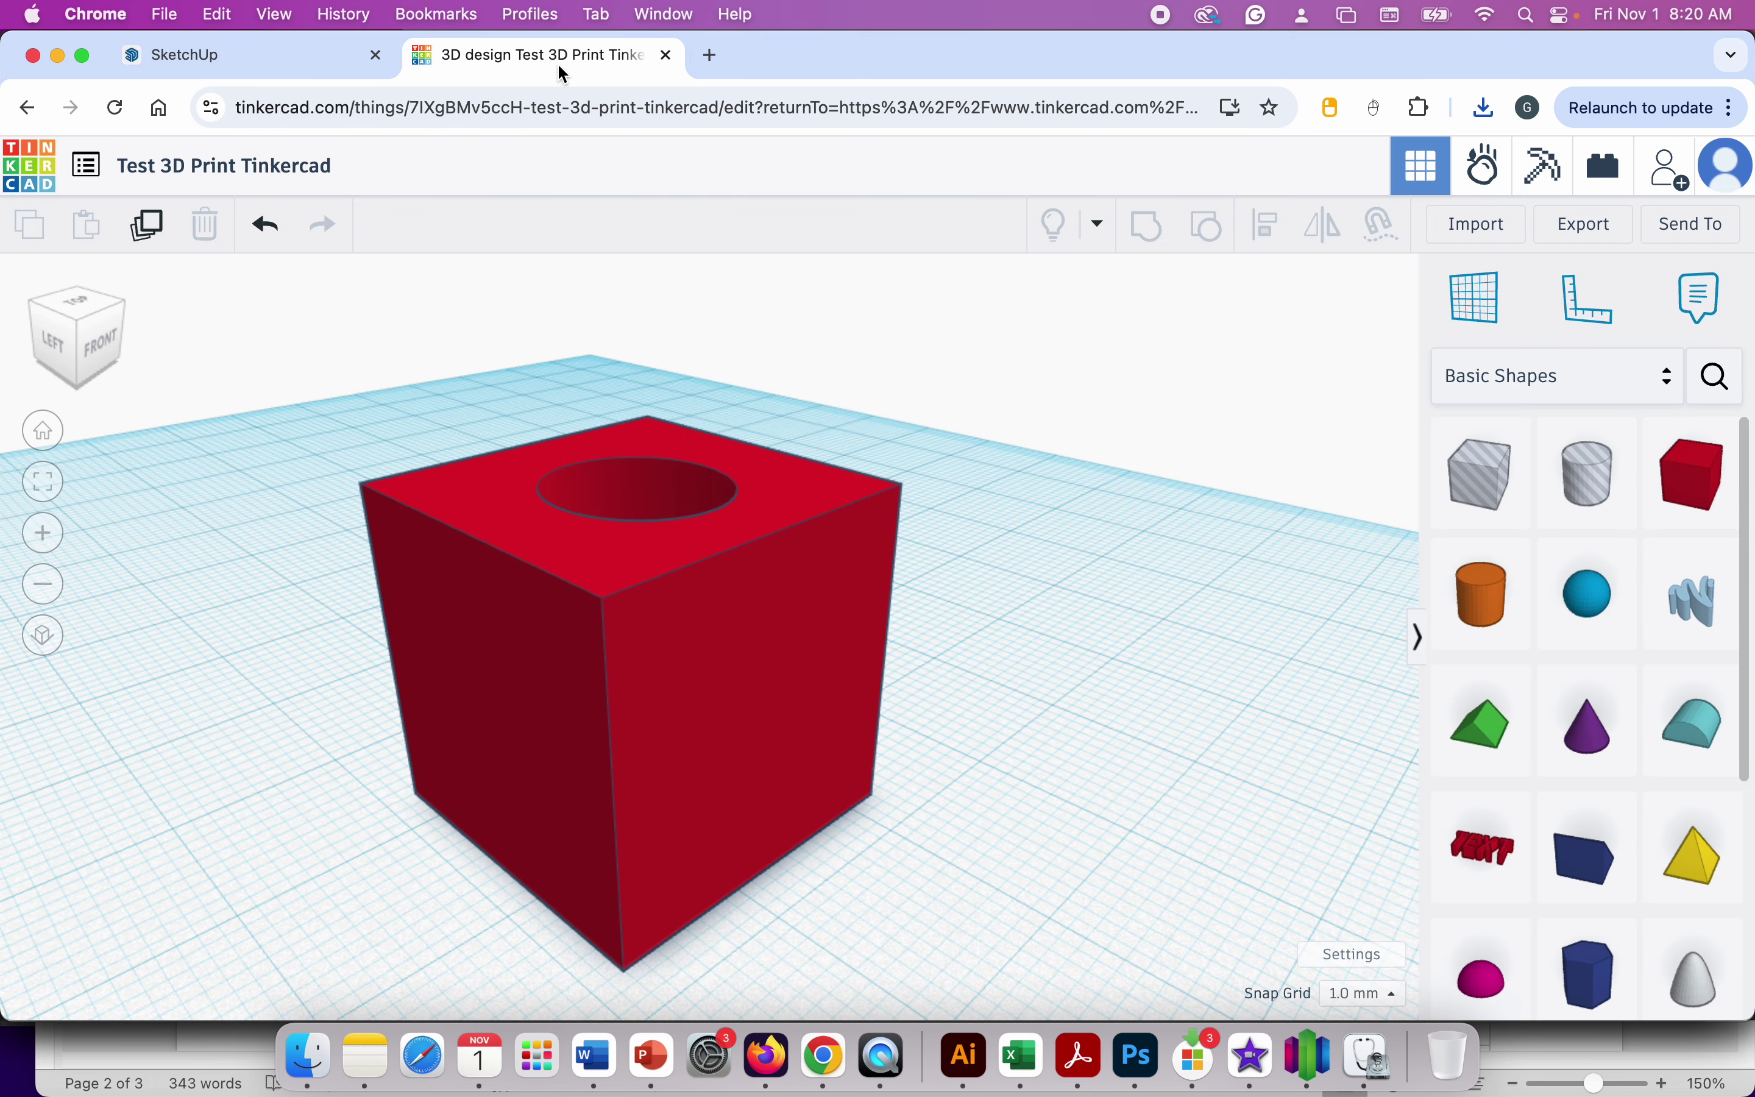
{"action": "left_click", "coordinate": [306, 64]}
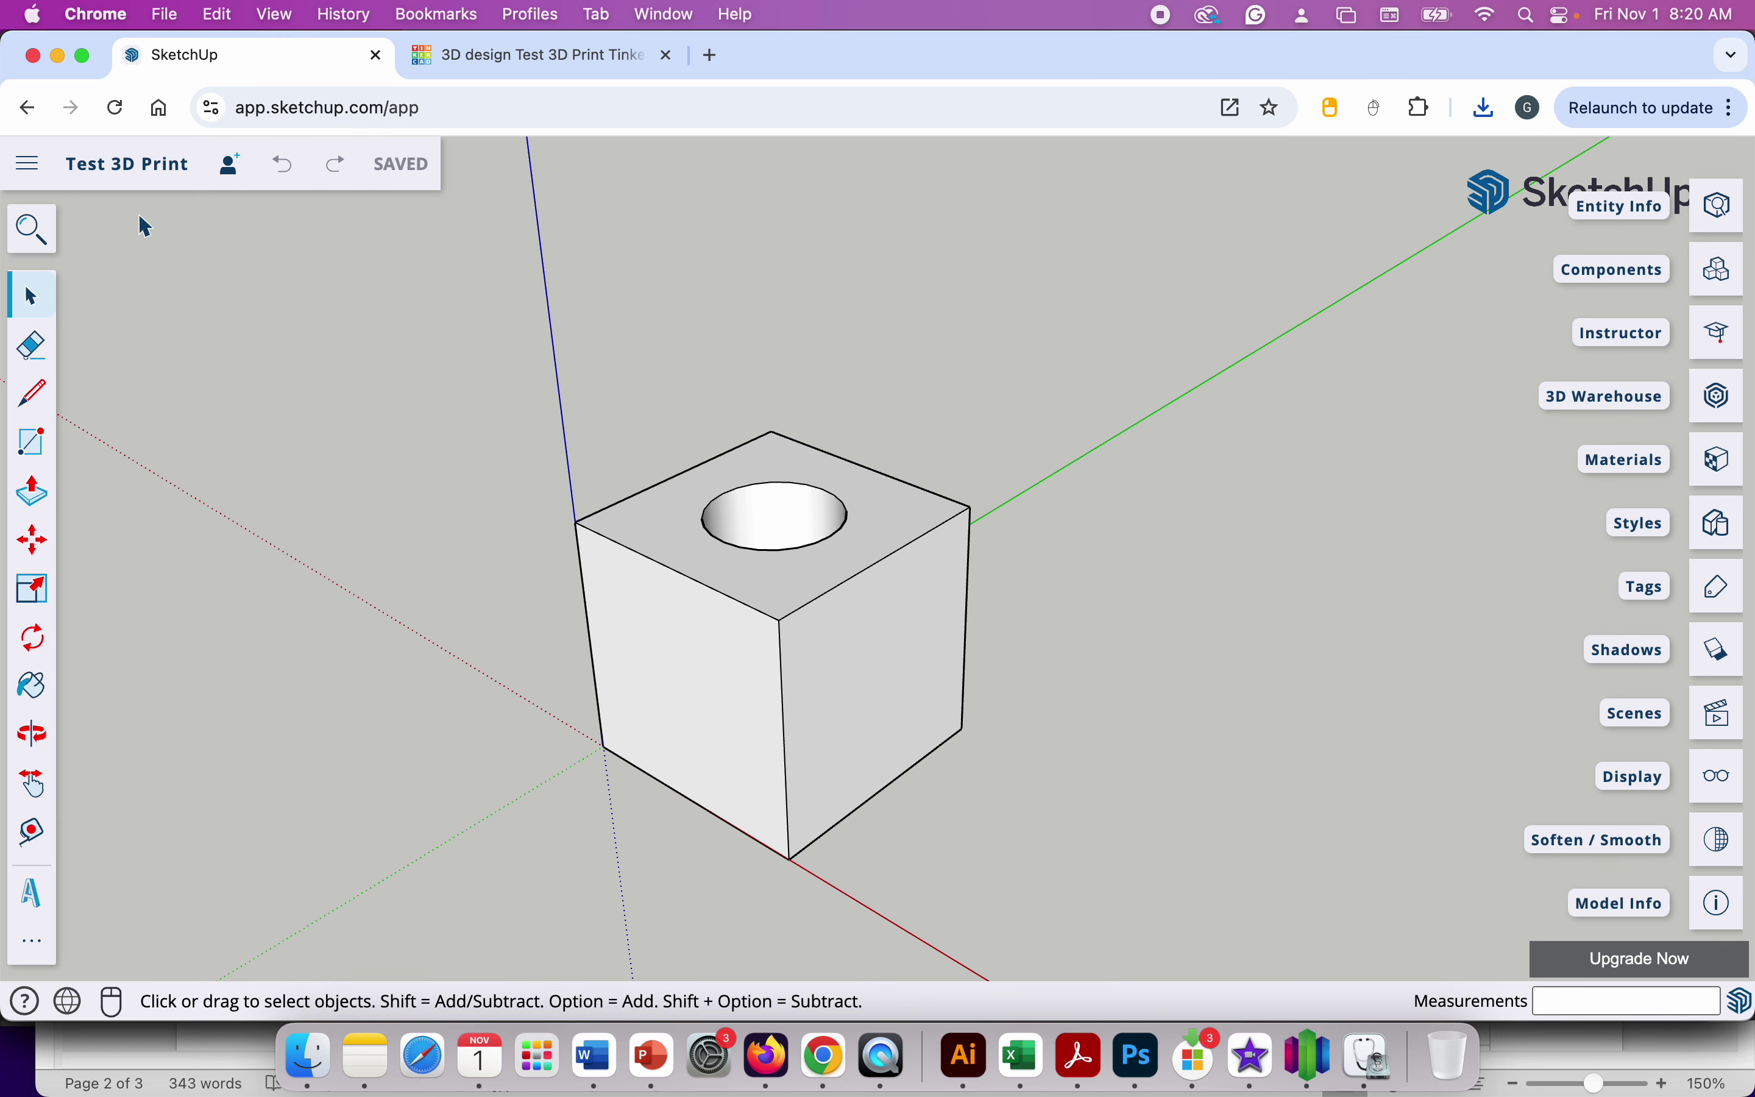
{"action": "left_click", "coordinate": [29, 165]}
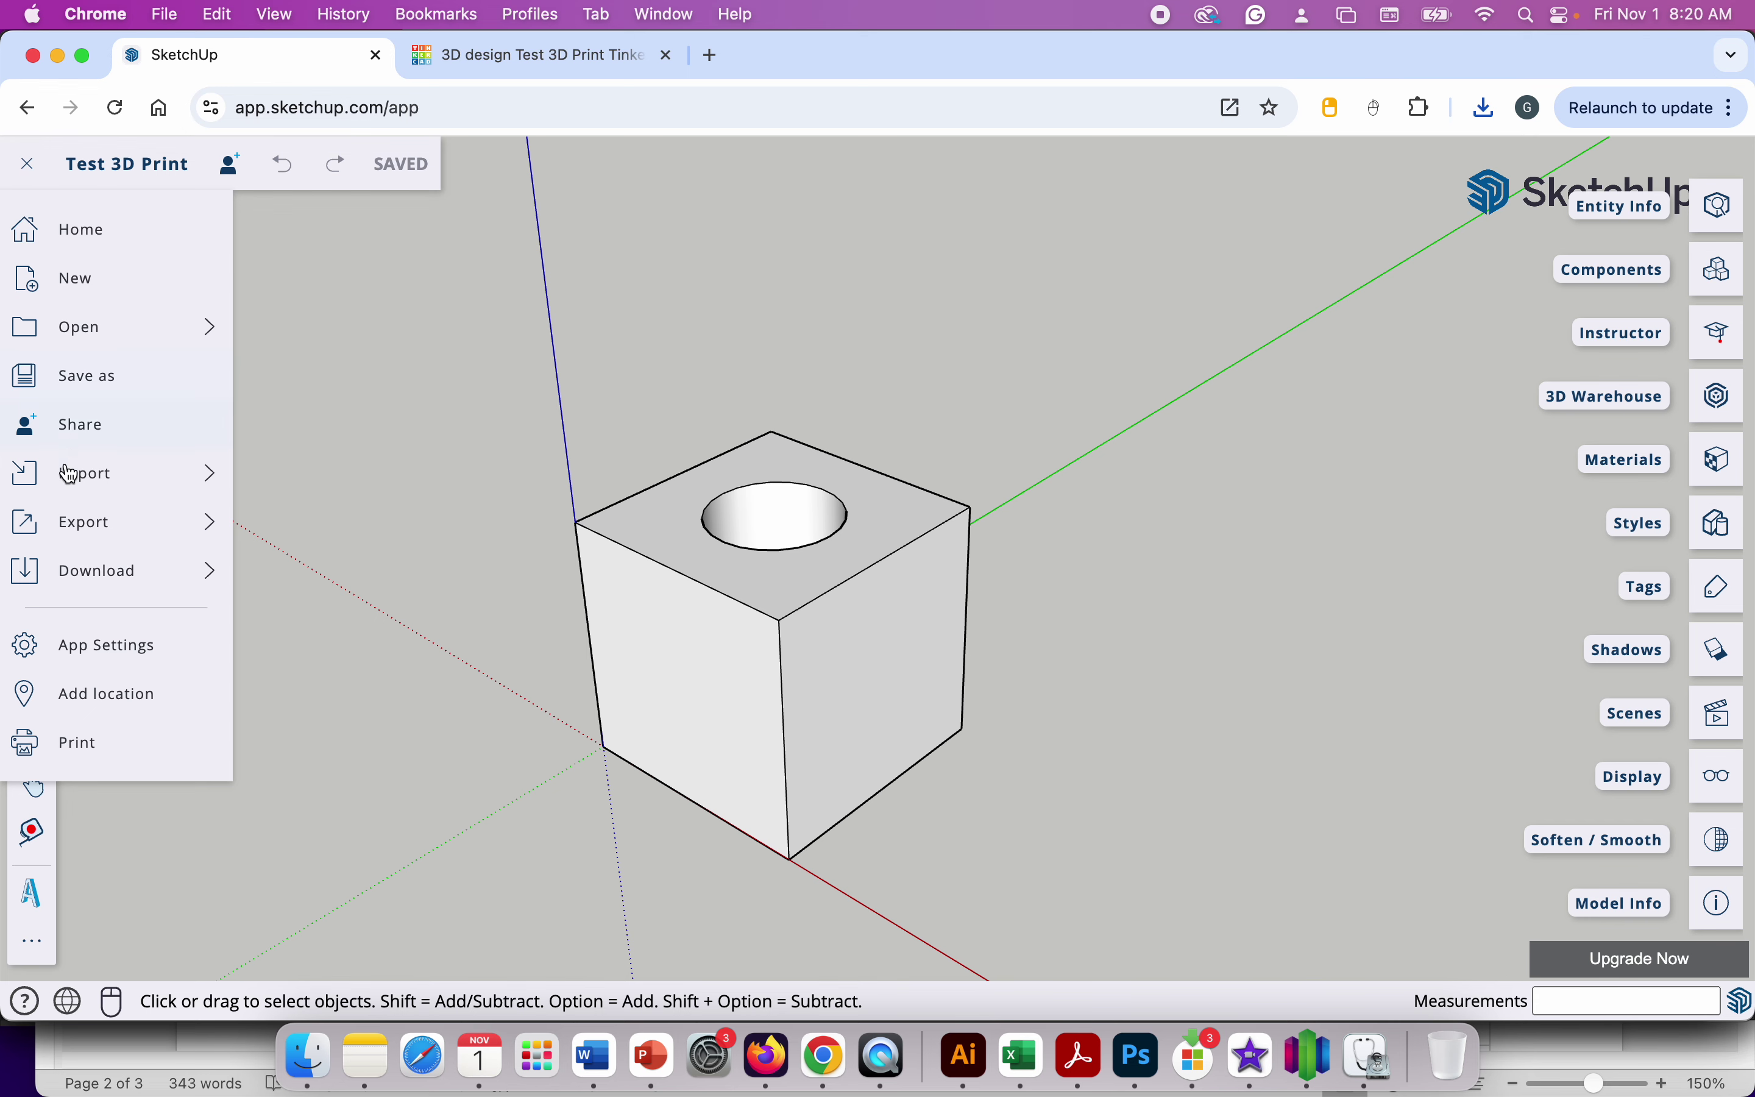
{"action": "mouse_move", "coordinate": [99, 592]}
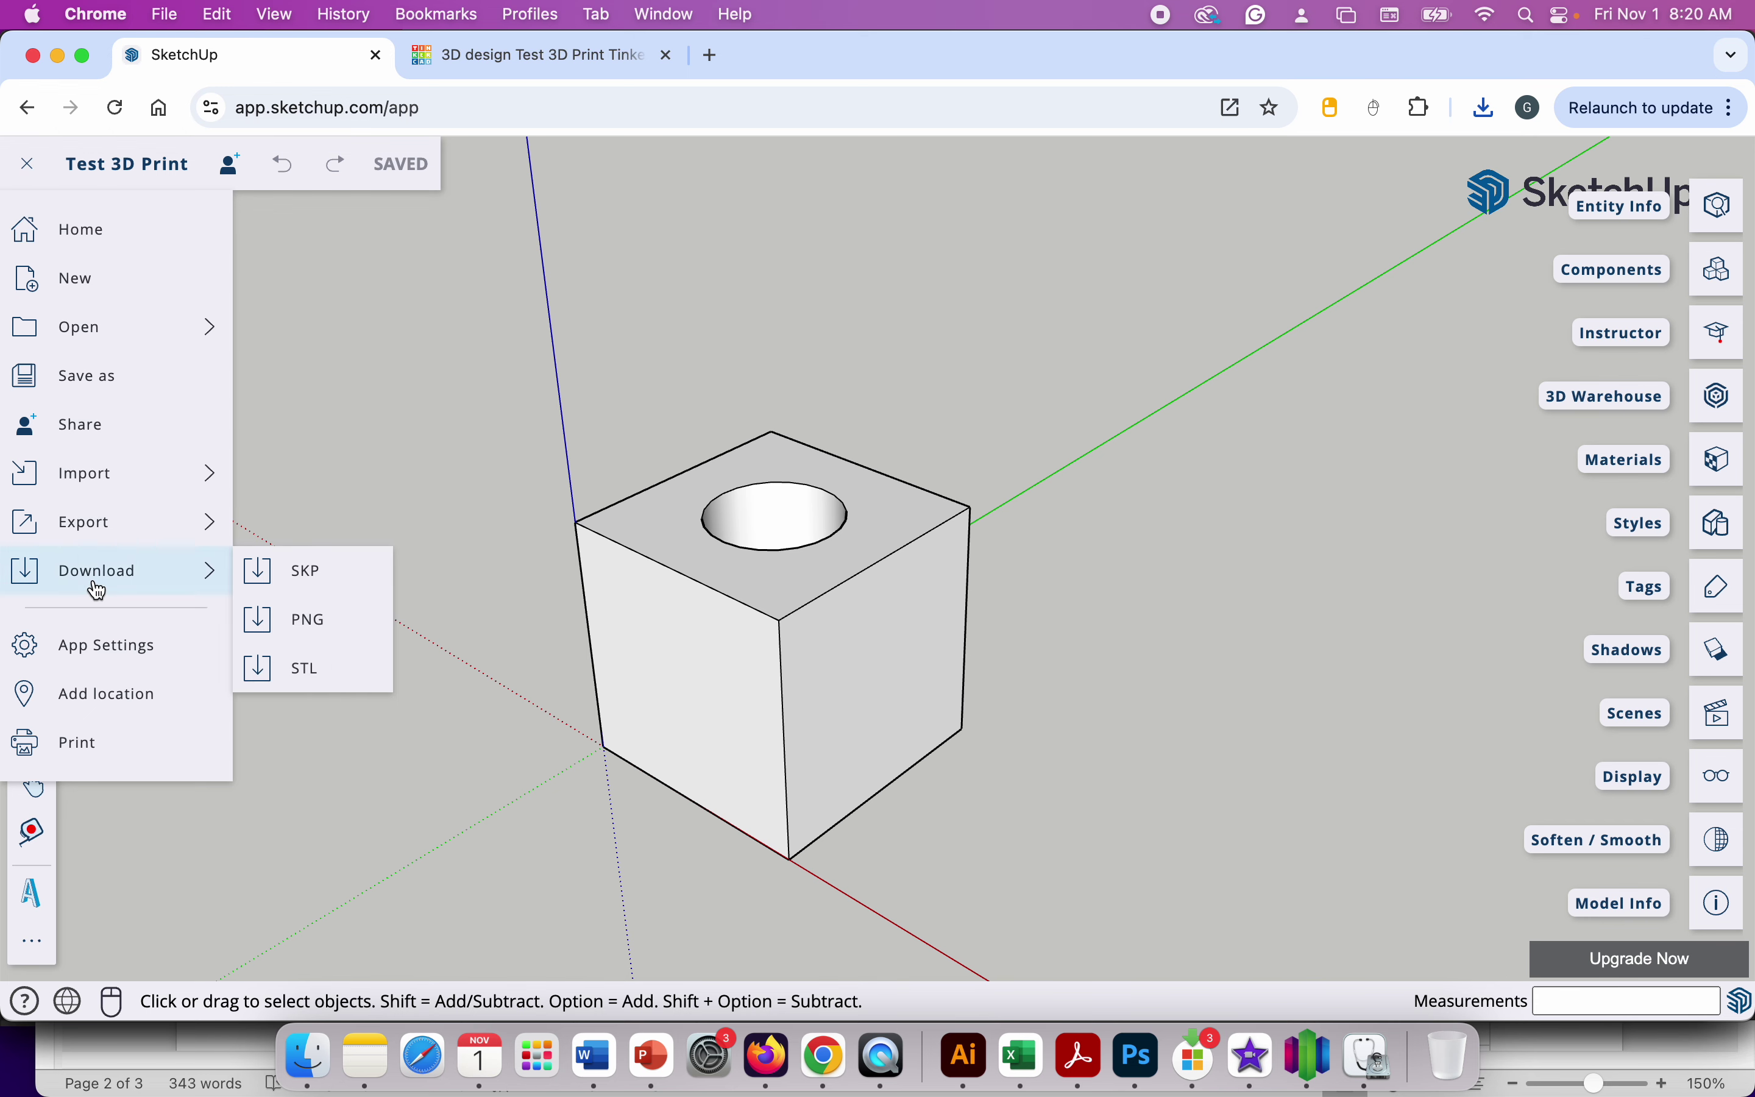
{"action": "left_click", "coordinate": [319, 682]}
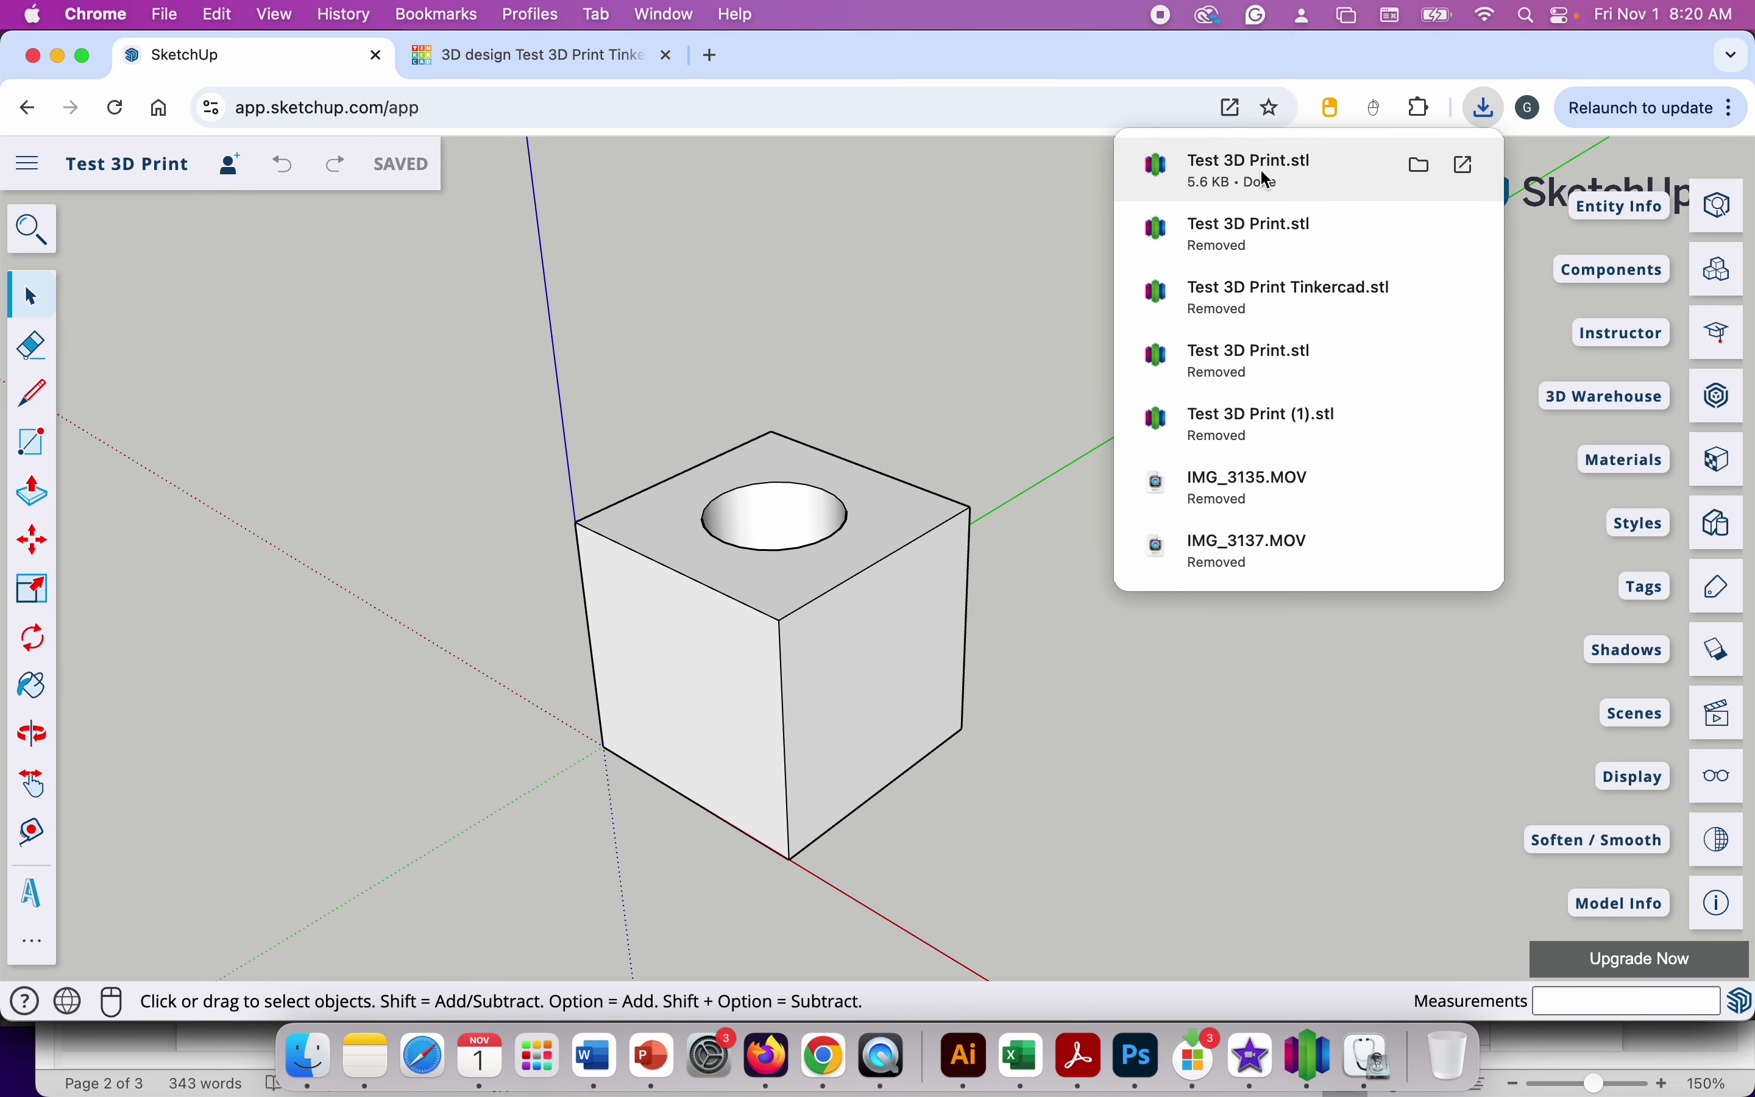
{"action": "left_click", "coordinate": [1422, 169]}
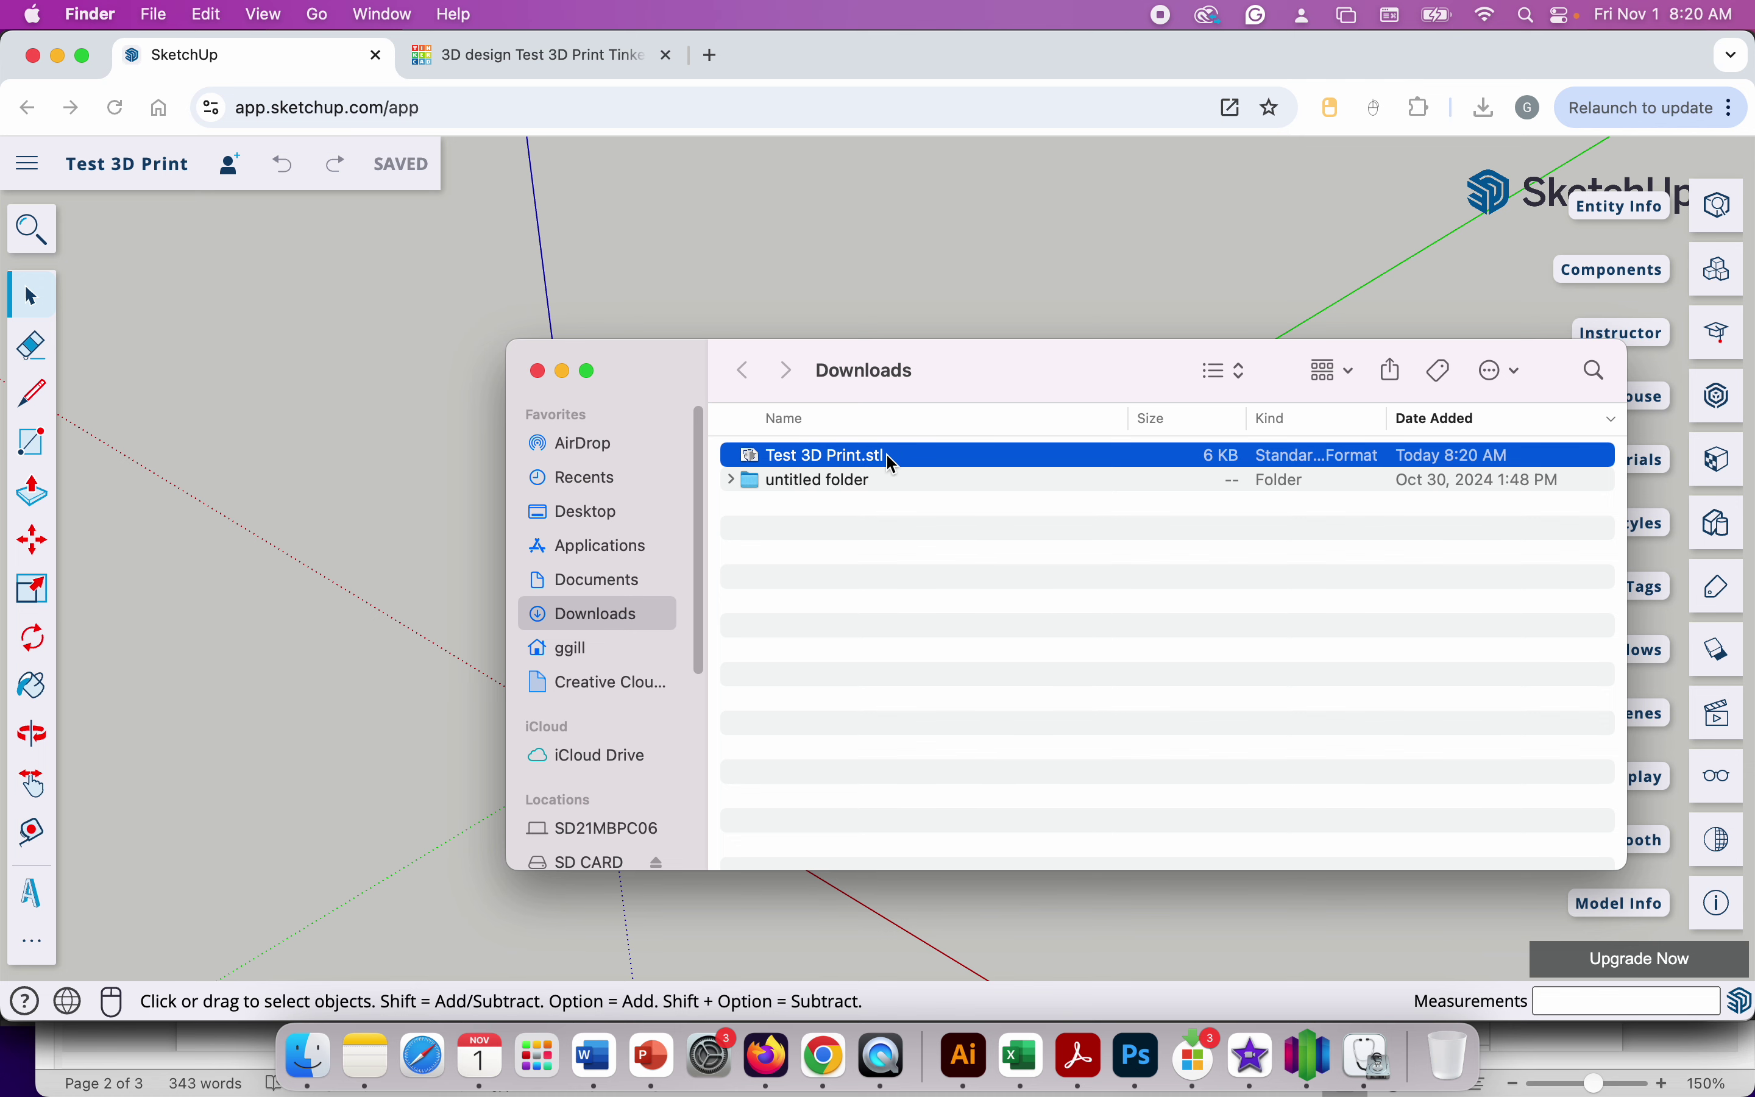
Export the Tinkercad red cube as Test 3D Print Tinkercad.stl and locate it in Downloads.
{"action": "left_click", "coordinate": [282, 461]}
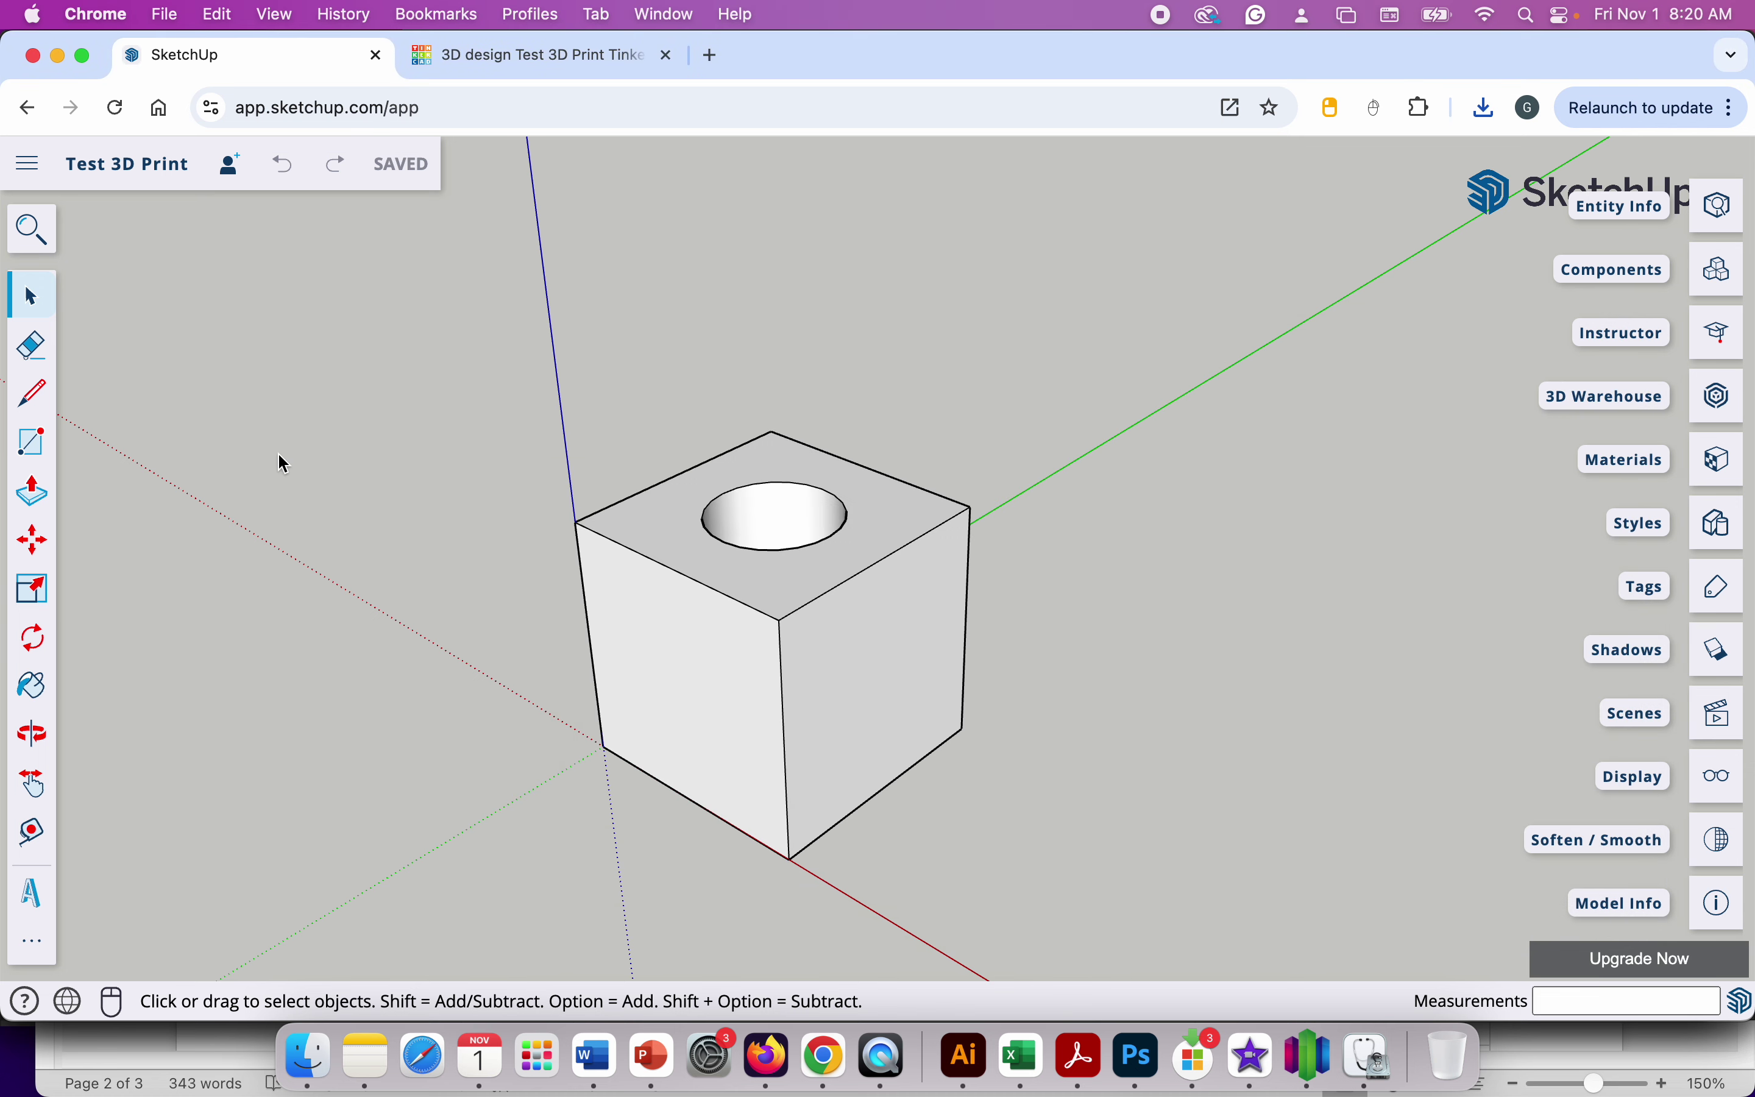
{"action": "left_click", "coordinate": [556, 55]}
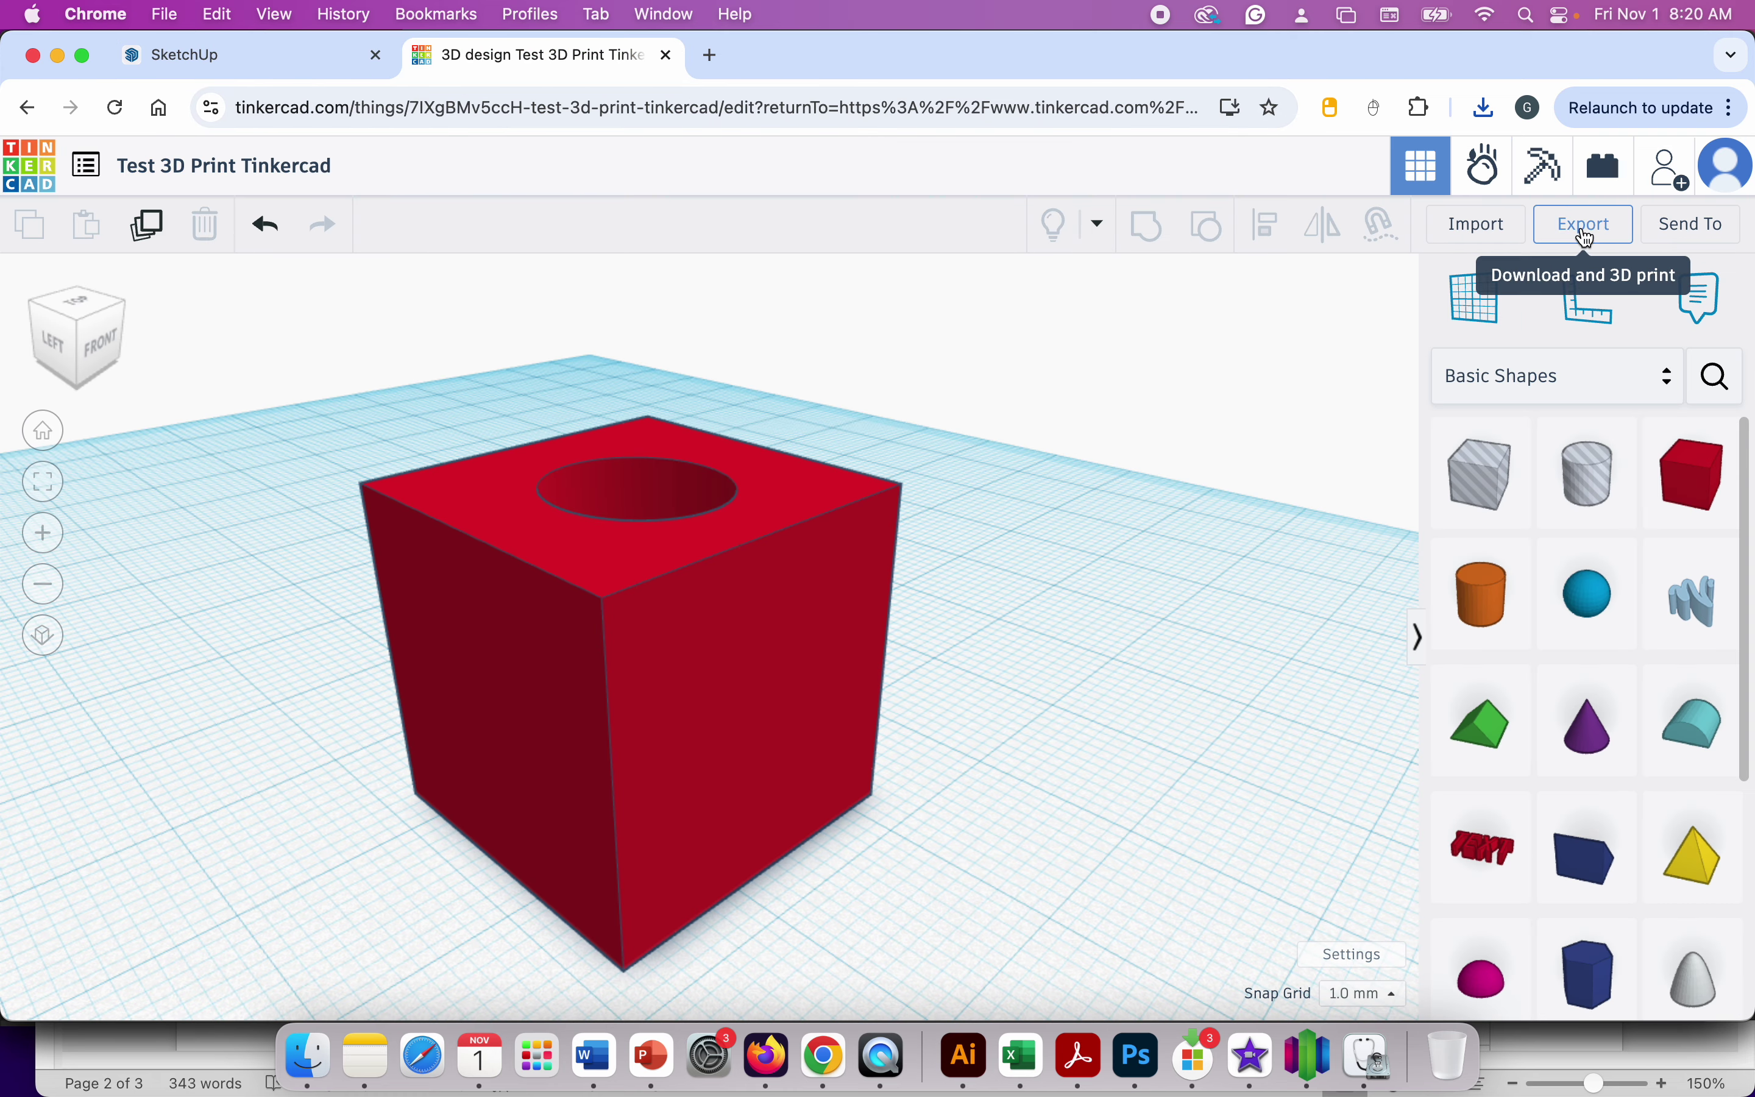
{"action": "left_click", "coordinate": [1586, 226]}
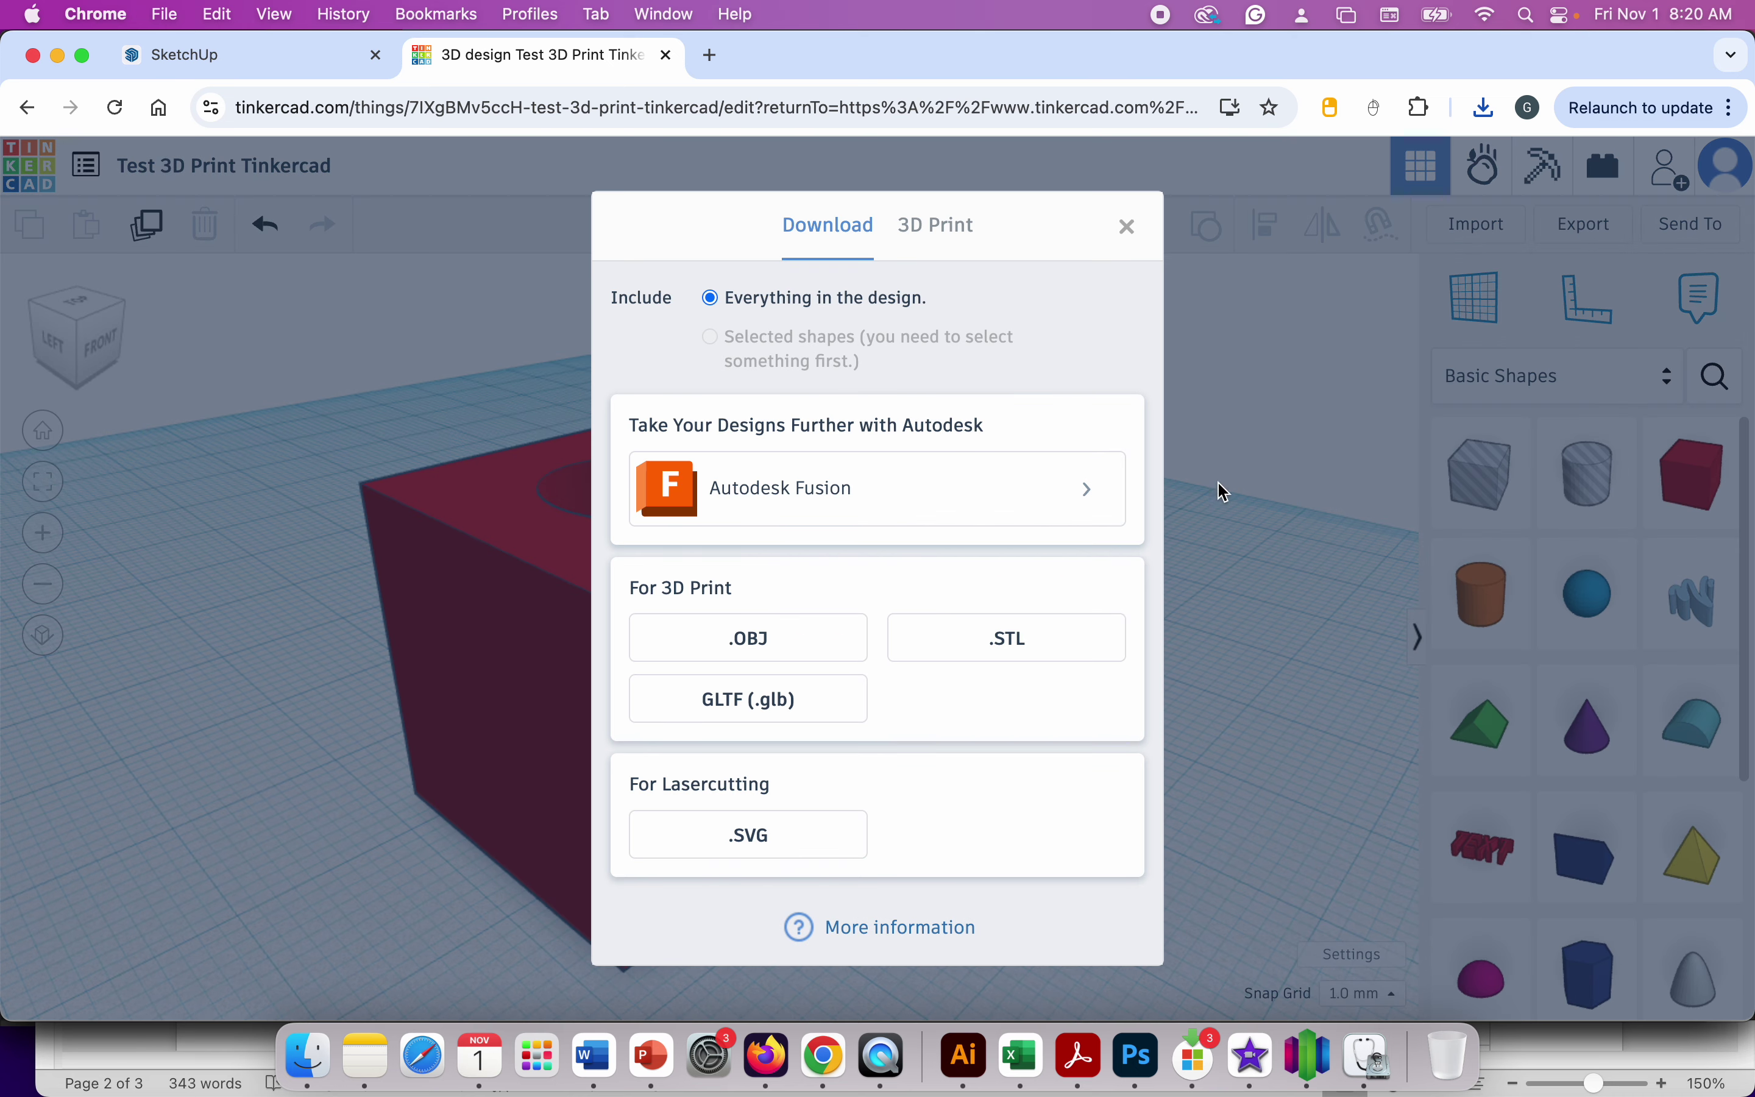
{"action": "left_click", "coordinate": [1018, 661]}
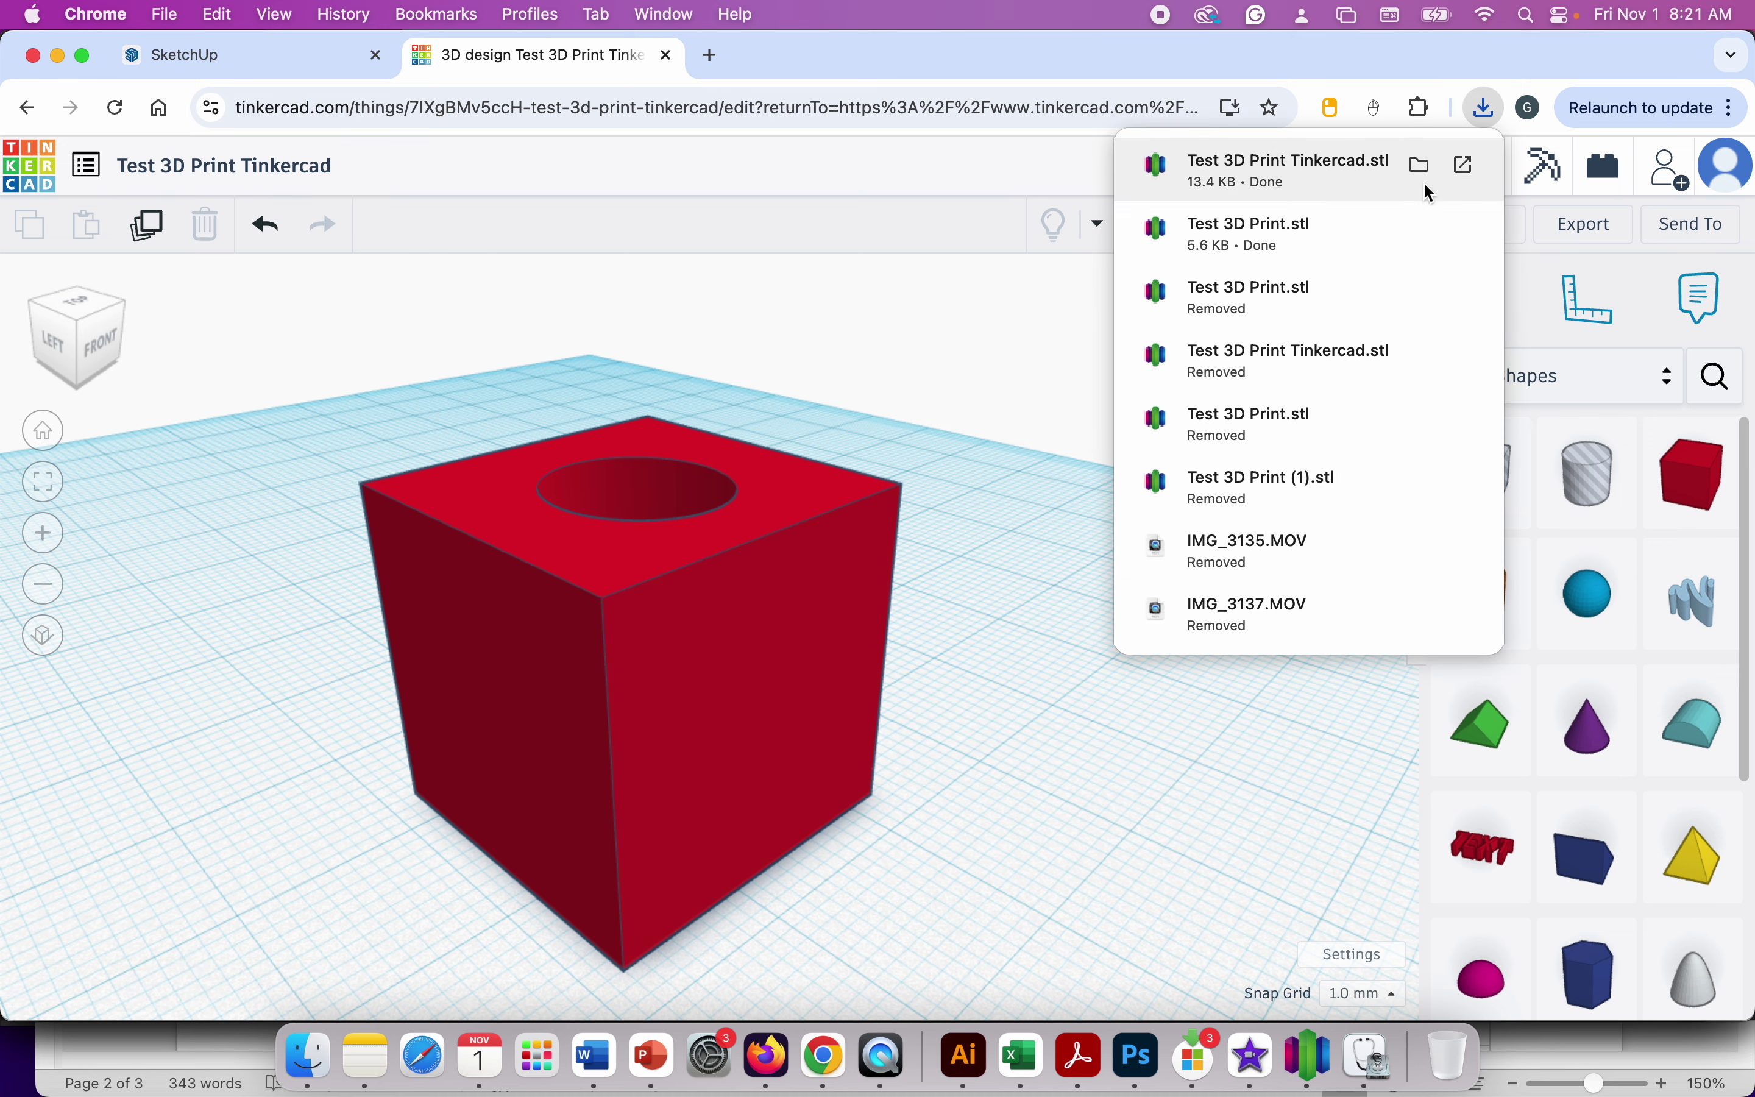
{"action": "left_click", "coordinate": [1423, 167]}
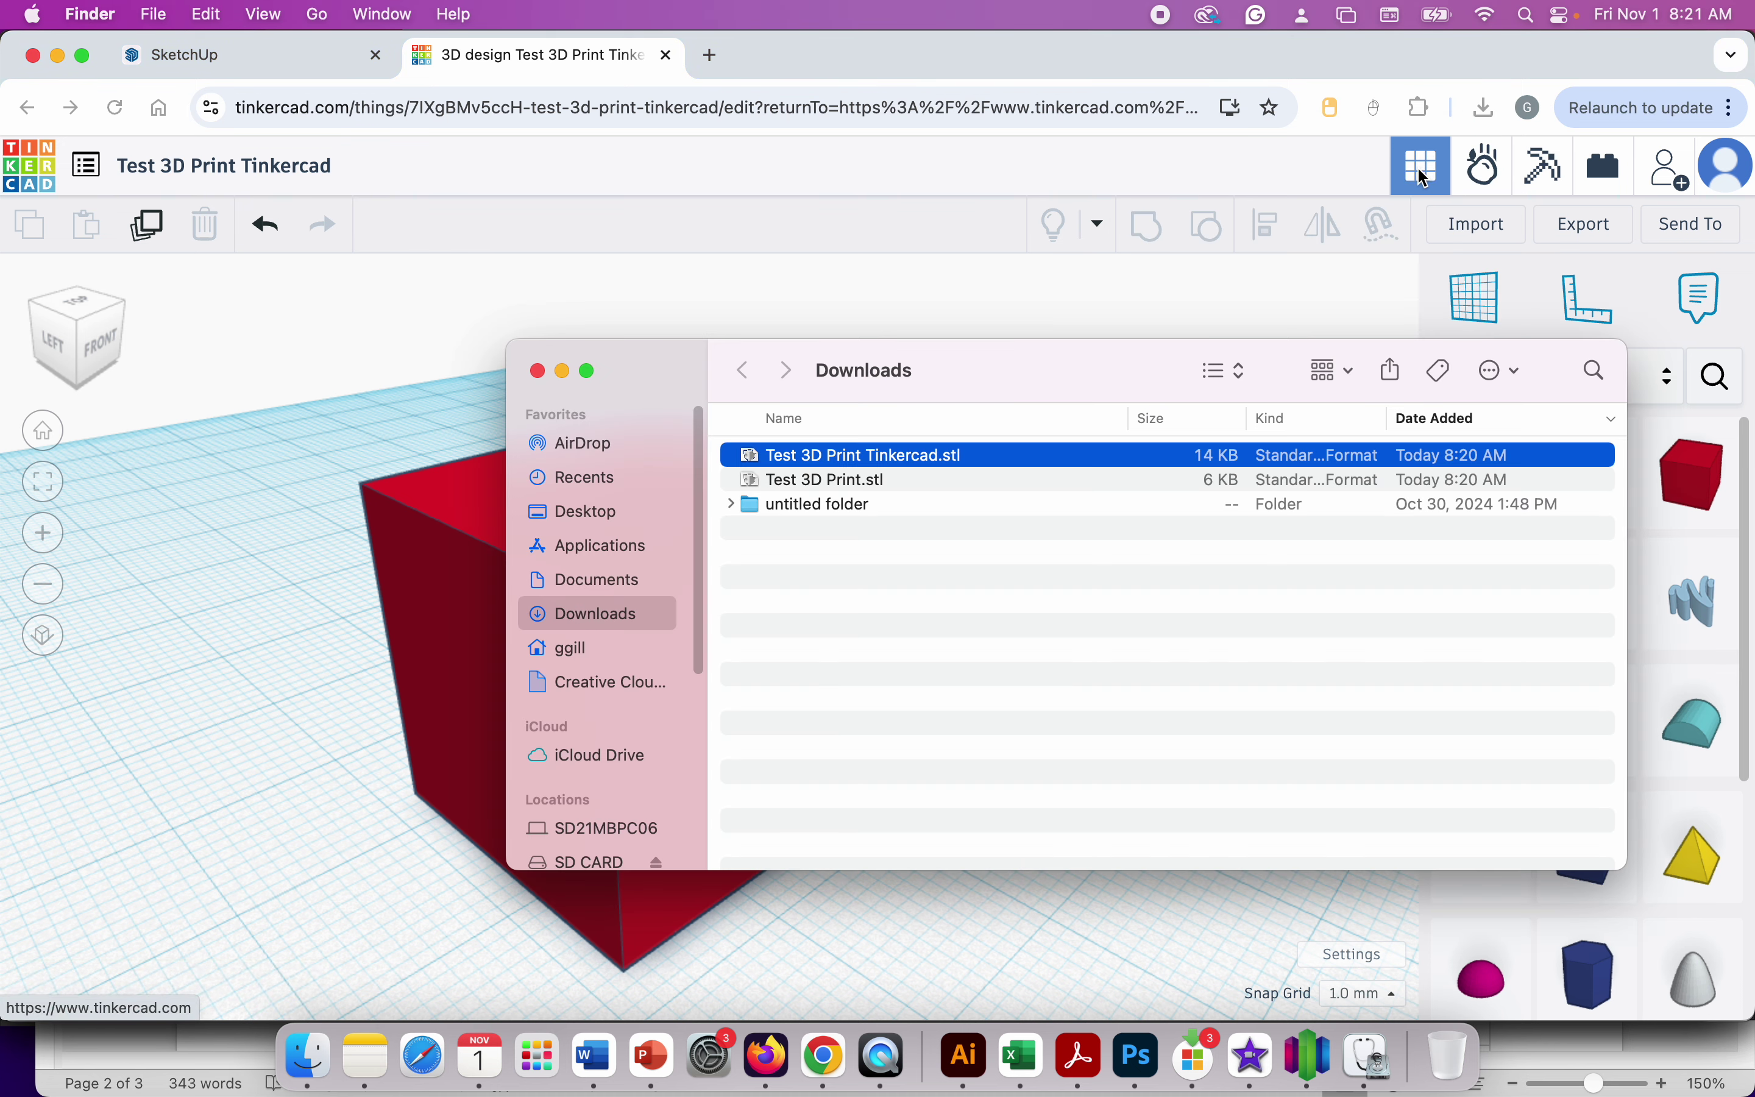
{"action": "left_click", "coordinate": [827, 482]}
{"action": "left_click", "coordinate": [827, 457]}
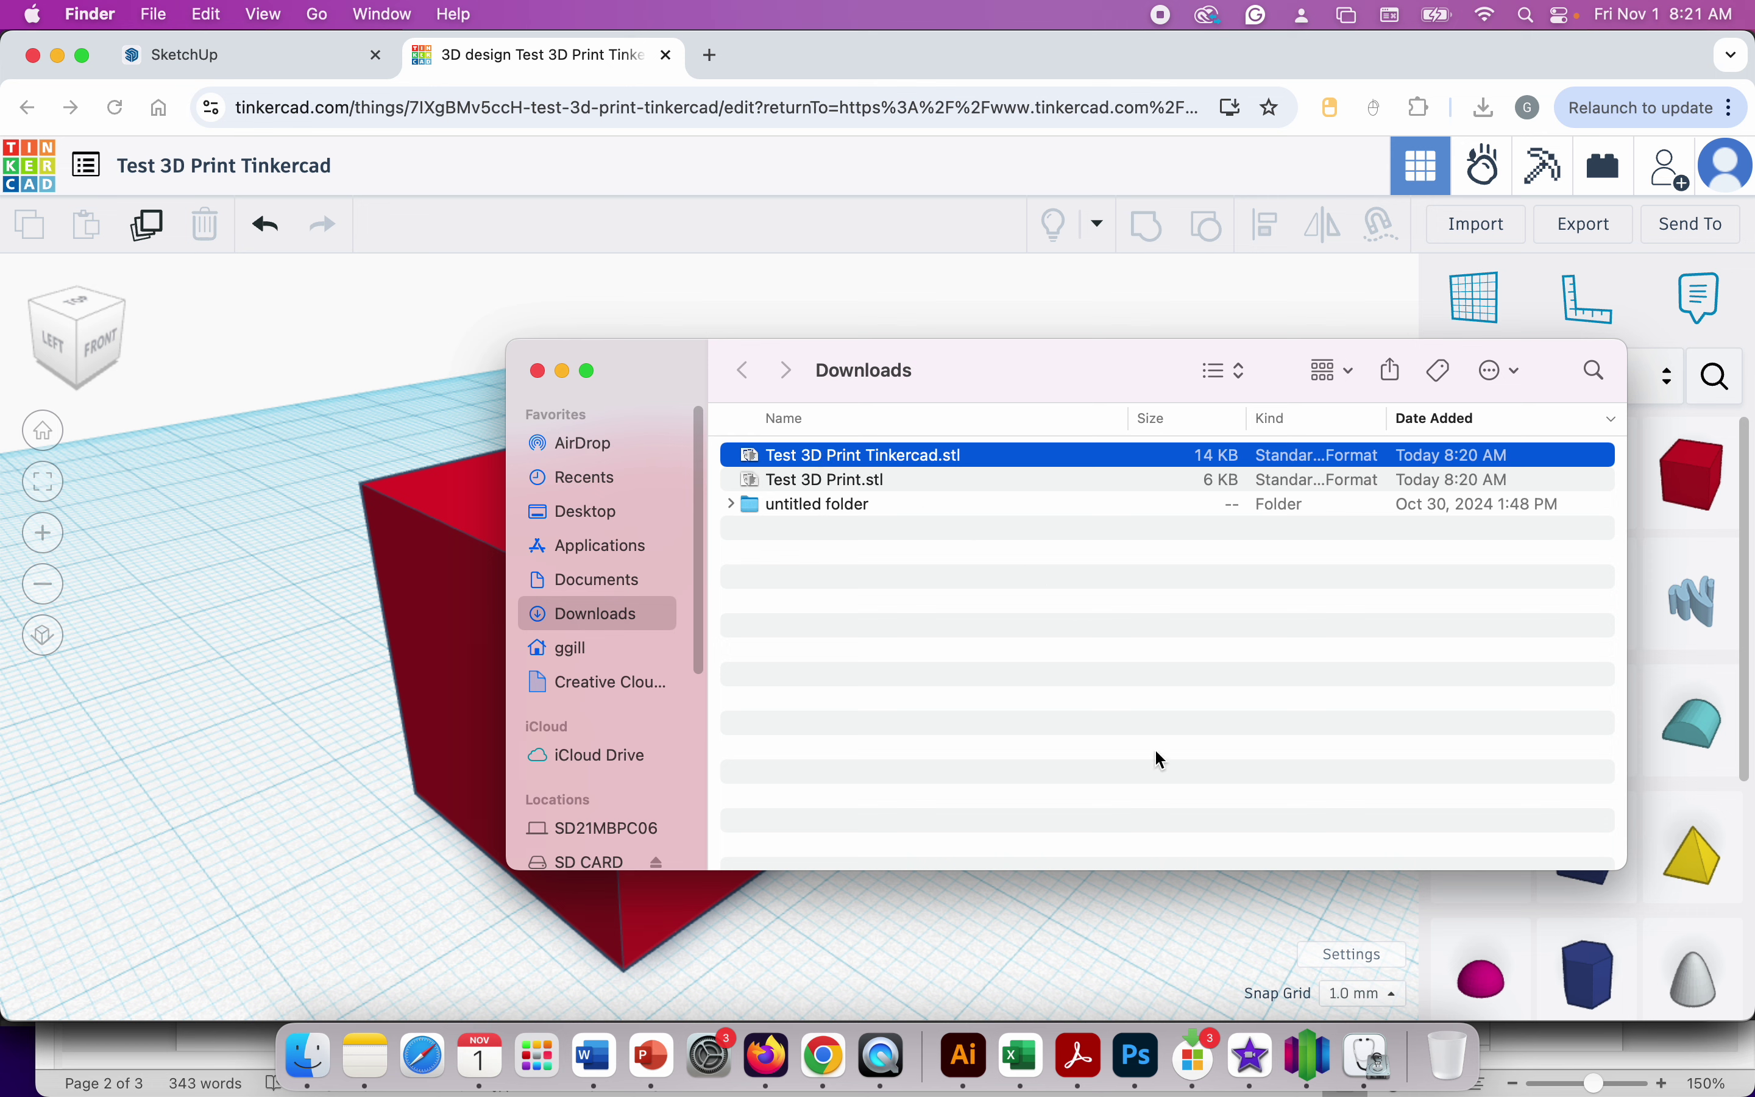
Bring Simplify3D forward, showing its empty build table and the default Process1.
{"action": "left_click", "coordinate": [1311, 1079]}
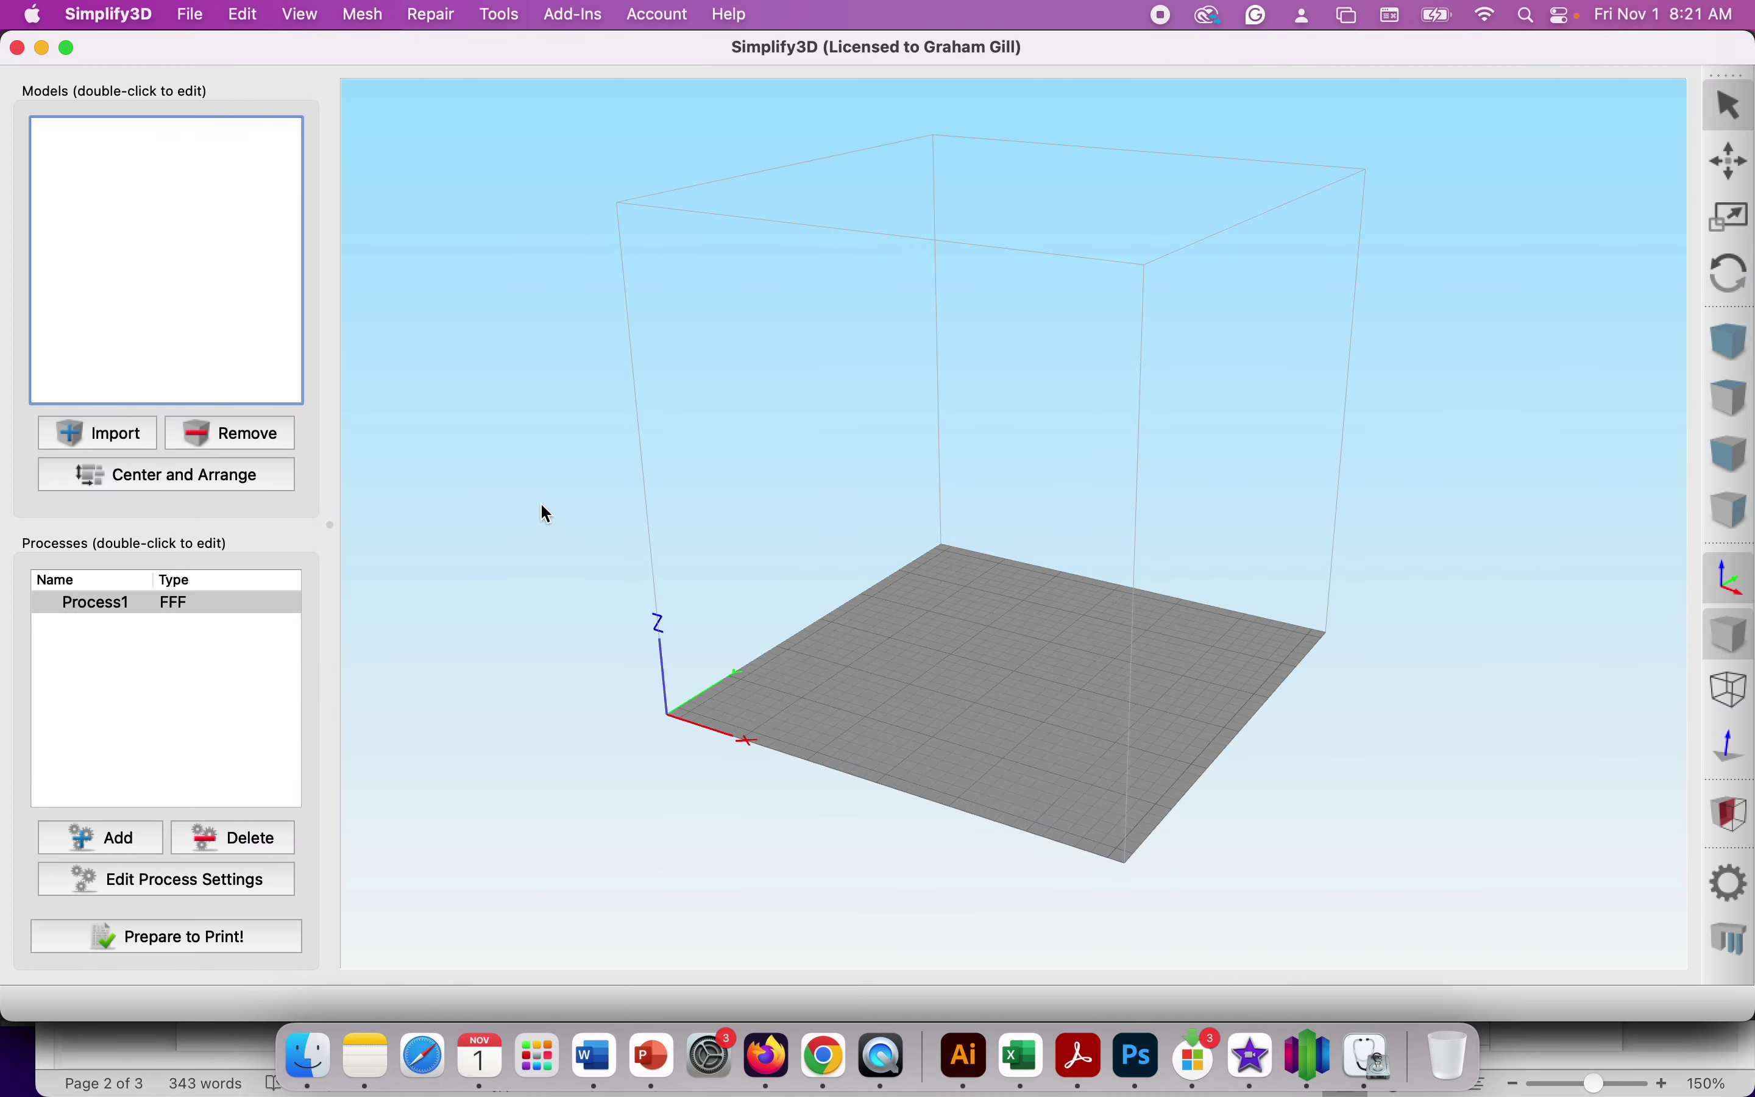
Import Test 3D Print.stl from Downloads onto the Simplify3D build plate.
{"action": "left_click", "coordinate": [91, 437]}
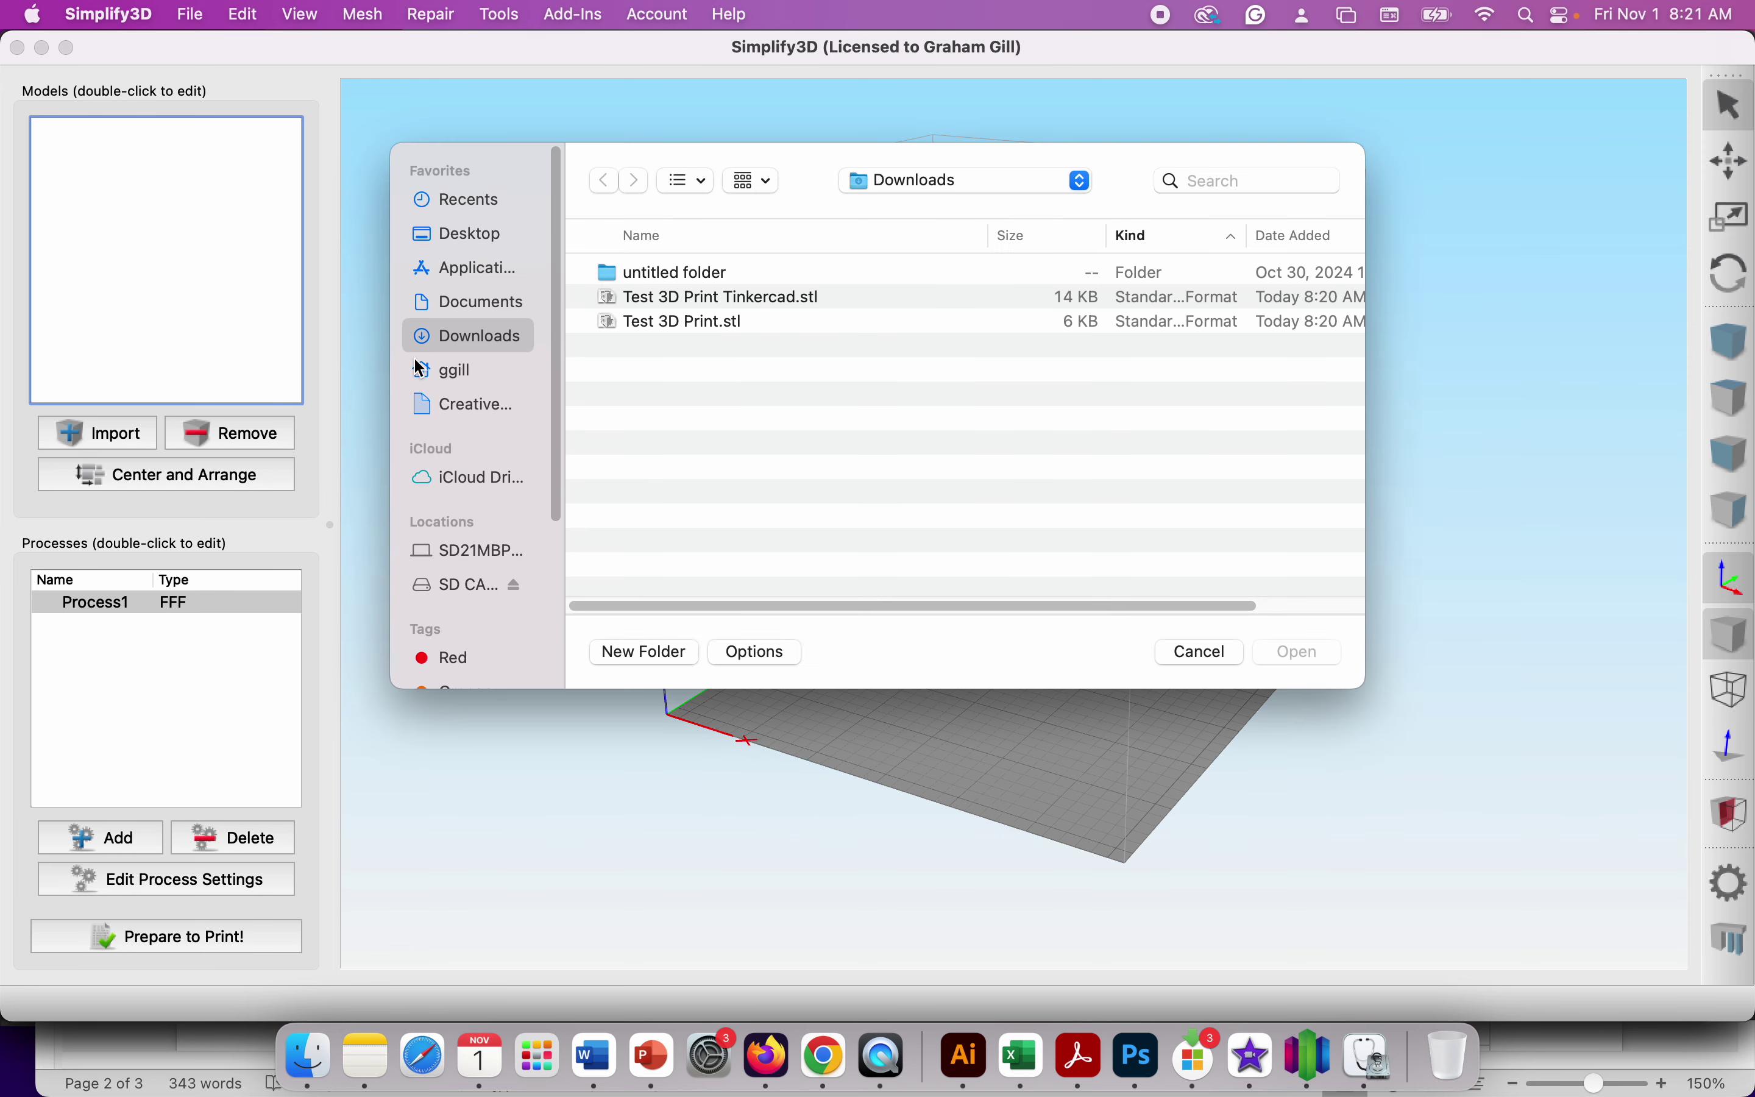
{"action": "left_click", "coordinate": [679, 321]}
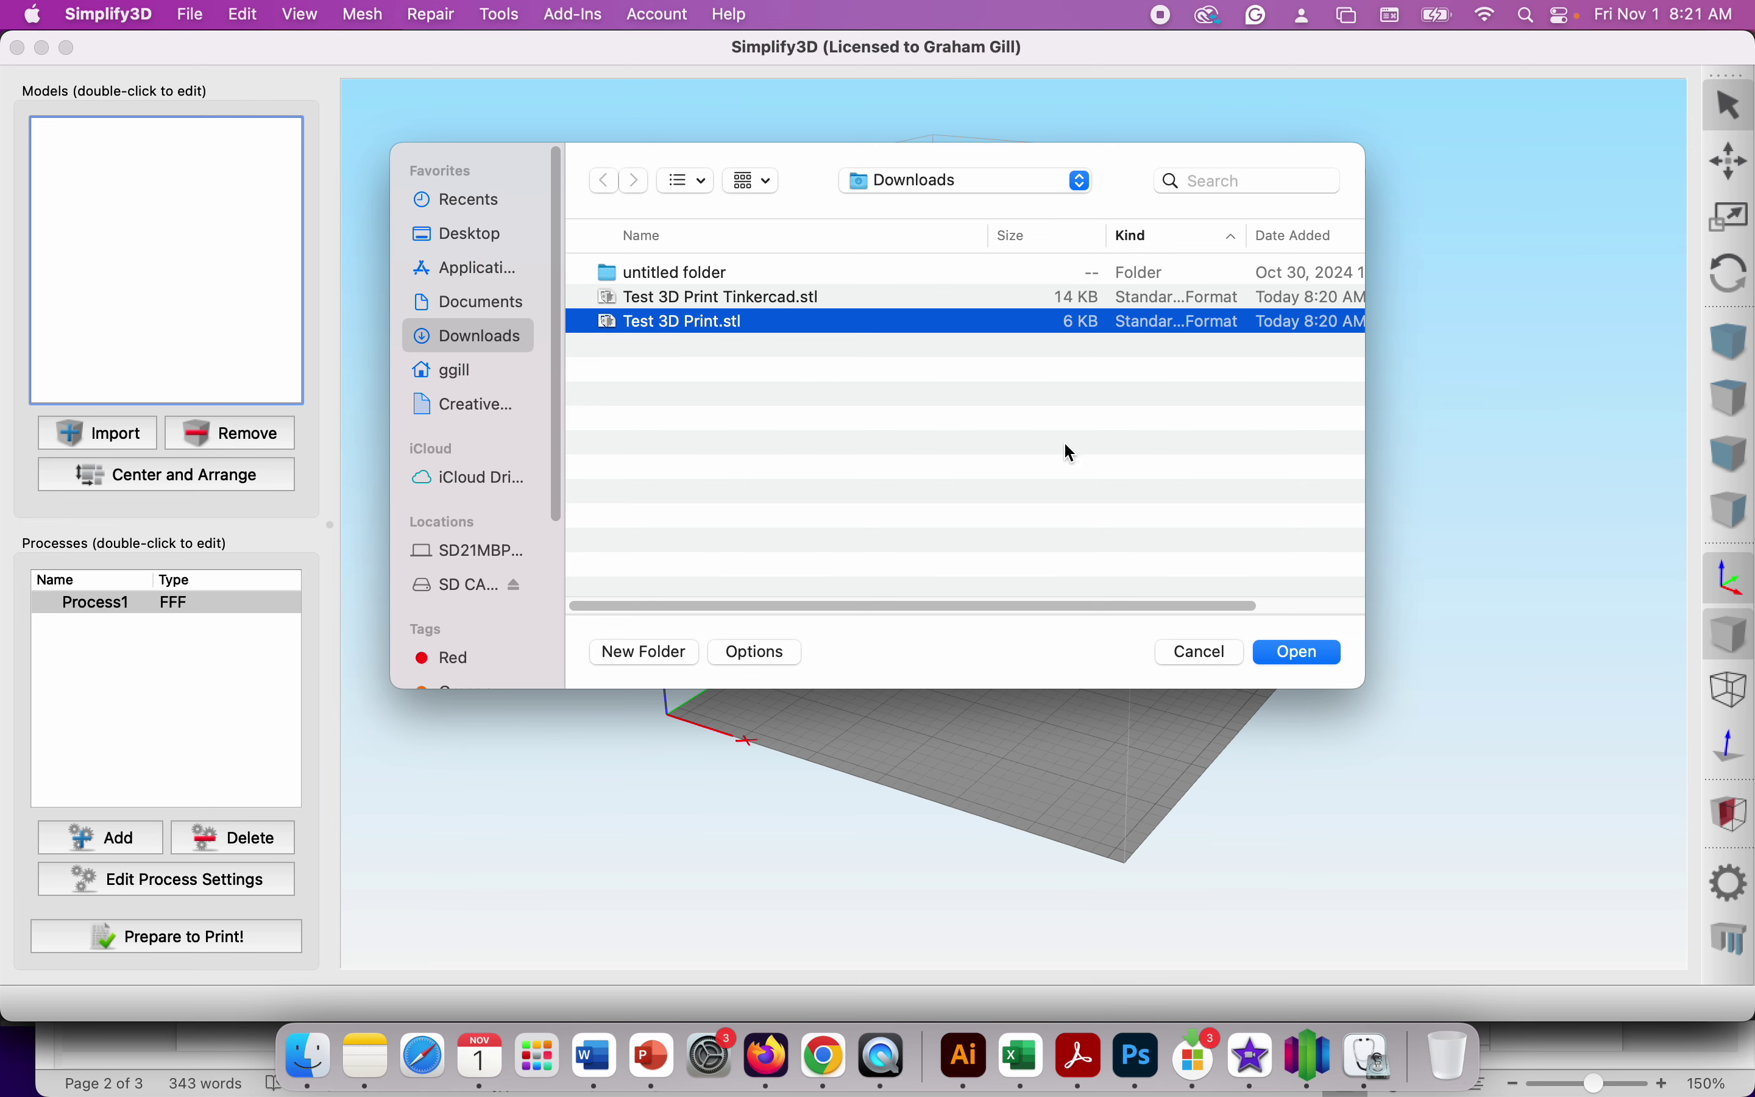
{"action": "left_click", "coordinate": [1297, 652]}
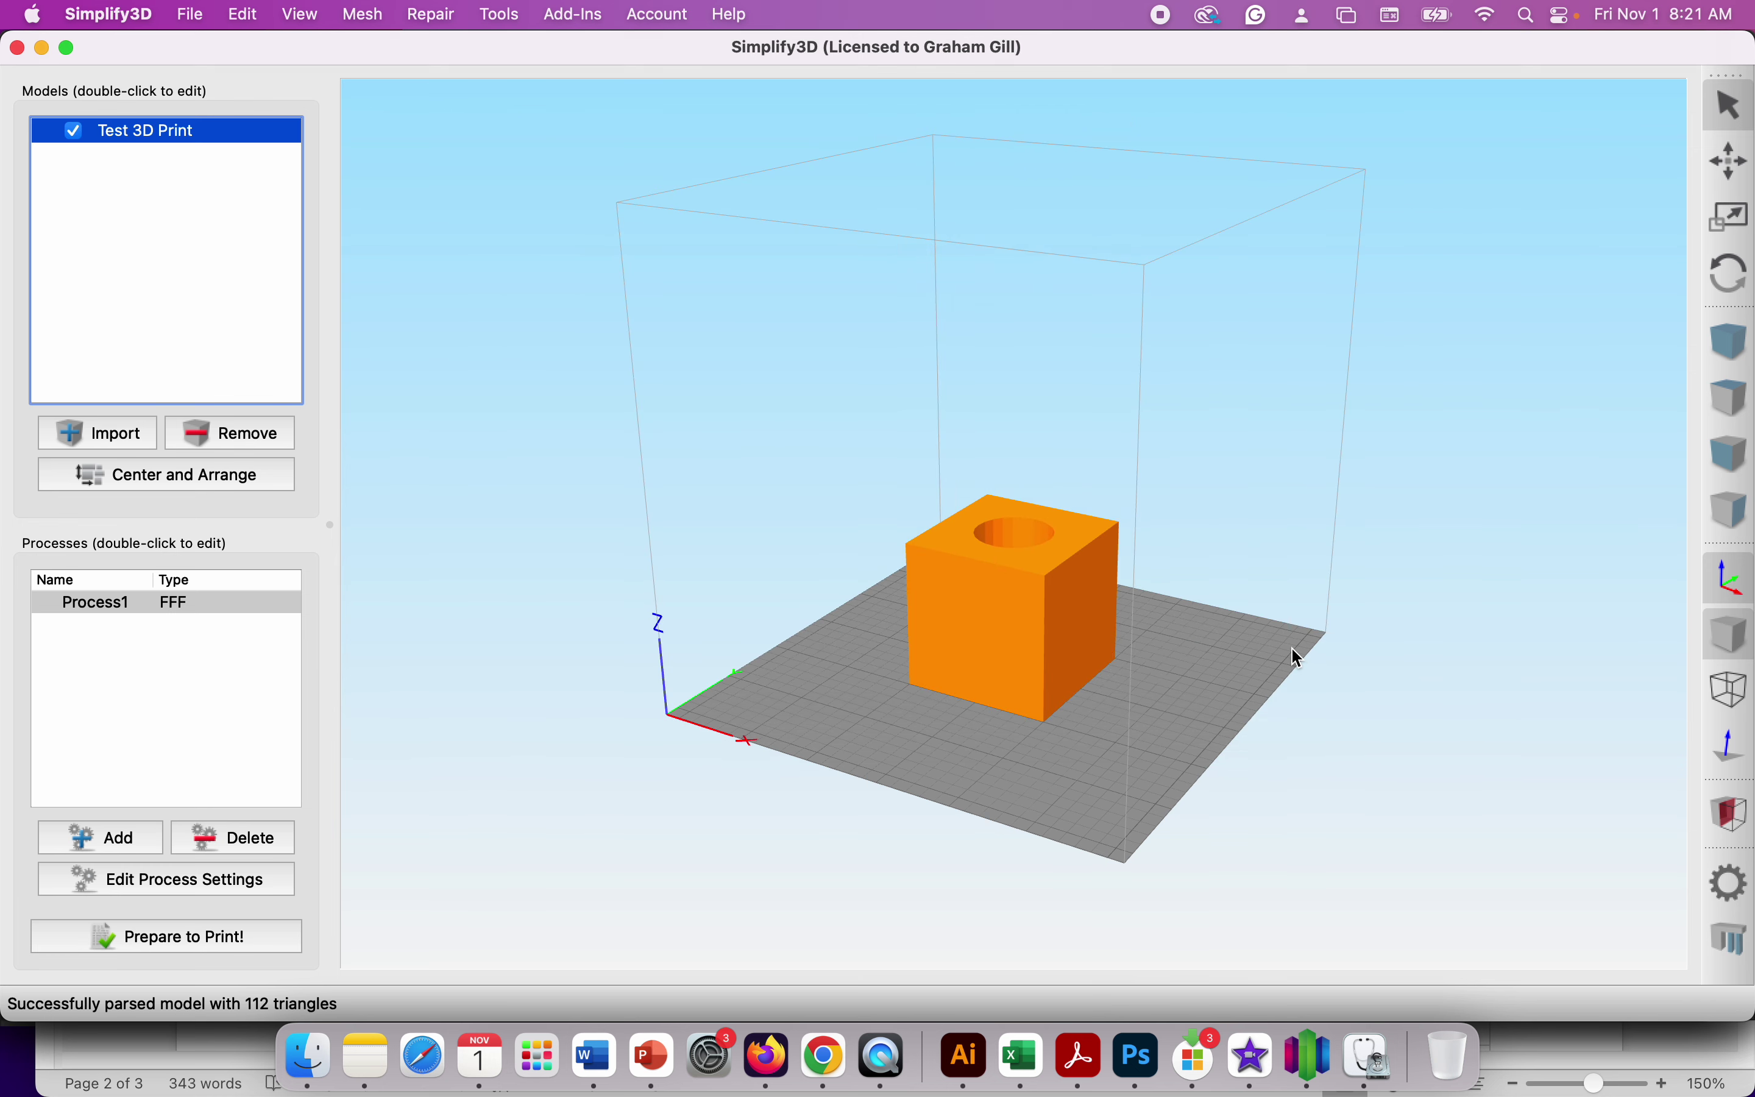
Open the cube's settings to confirm its 50 × 50 × 50 mm size at 100% scale.
{"action": "double_click", "coordinate": [965, 621]}
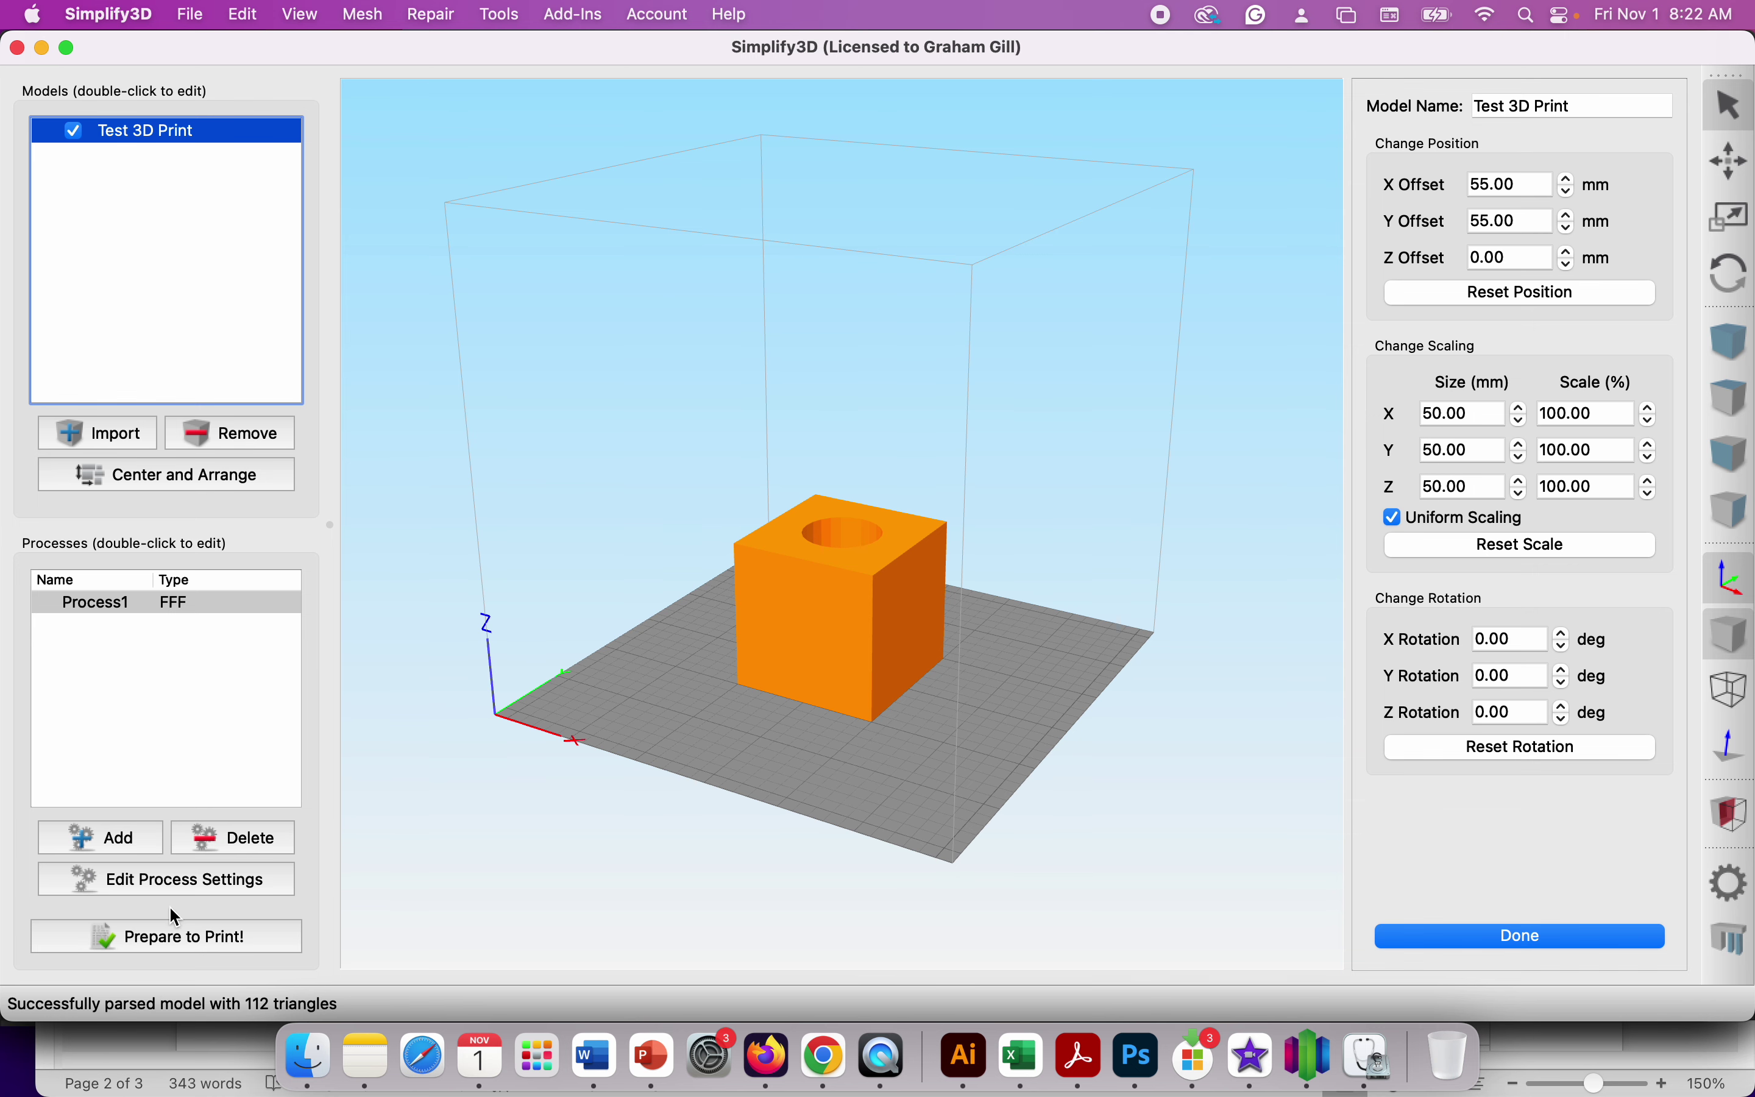
Slice the cube for a 4 hour 38 minute build preview and begin saving its G-code.
{"action": "left_click", "coordinate": [149, 944]}
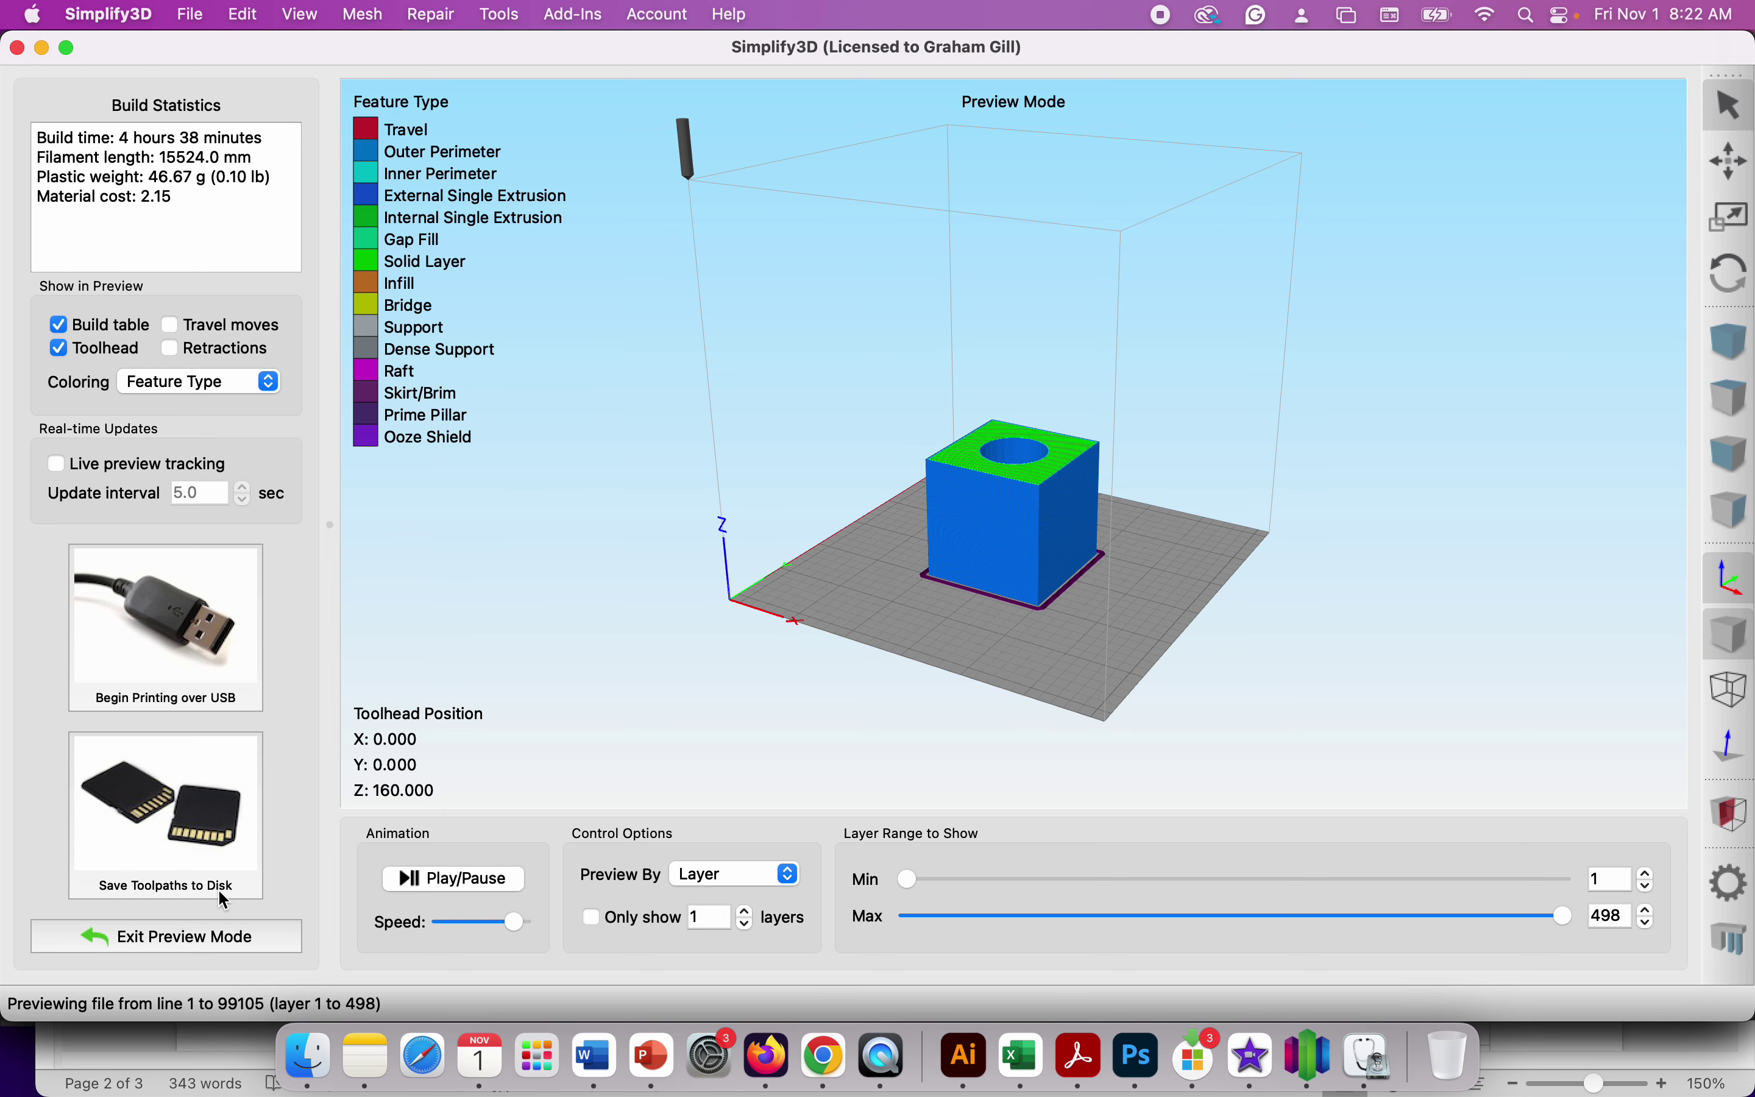
{"action": "left_click", "coordinate": [156, 806]}
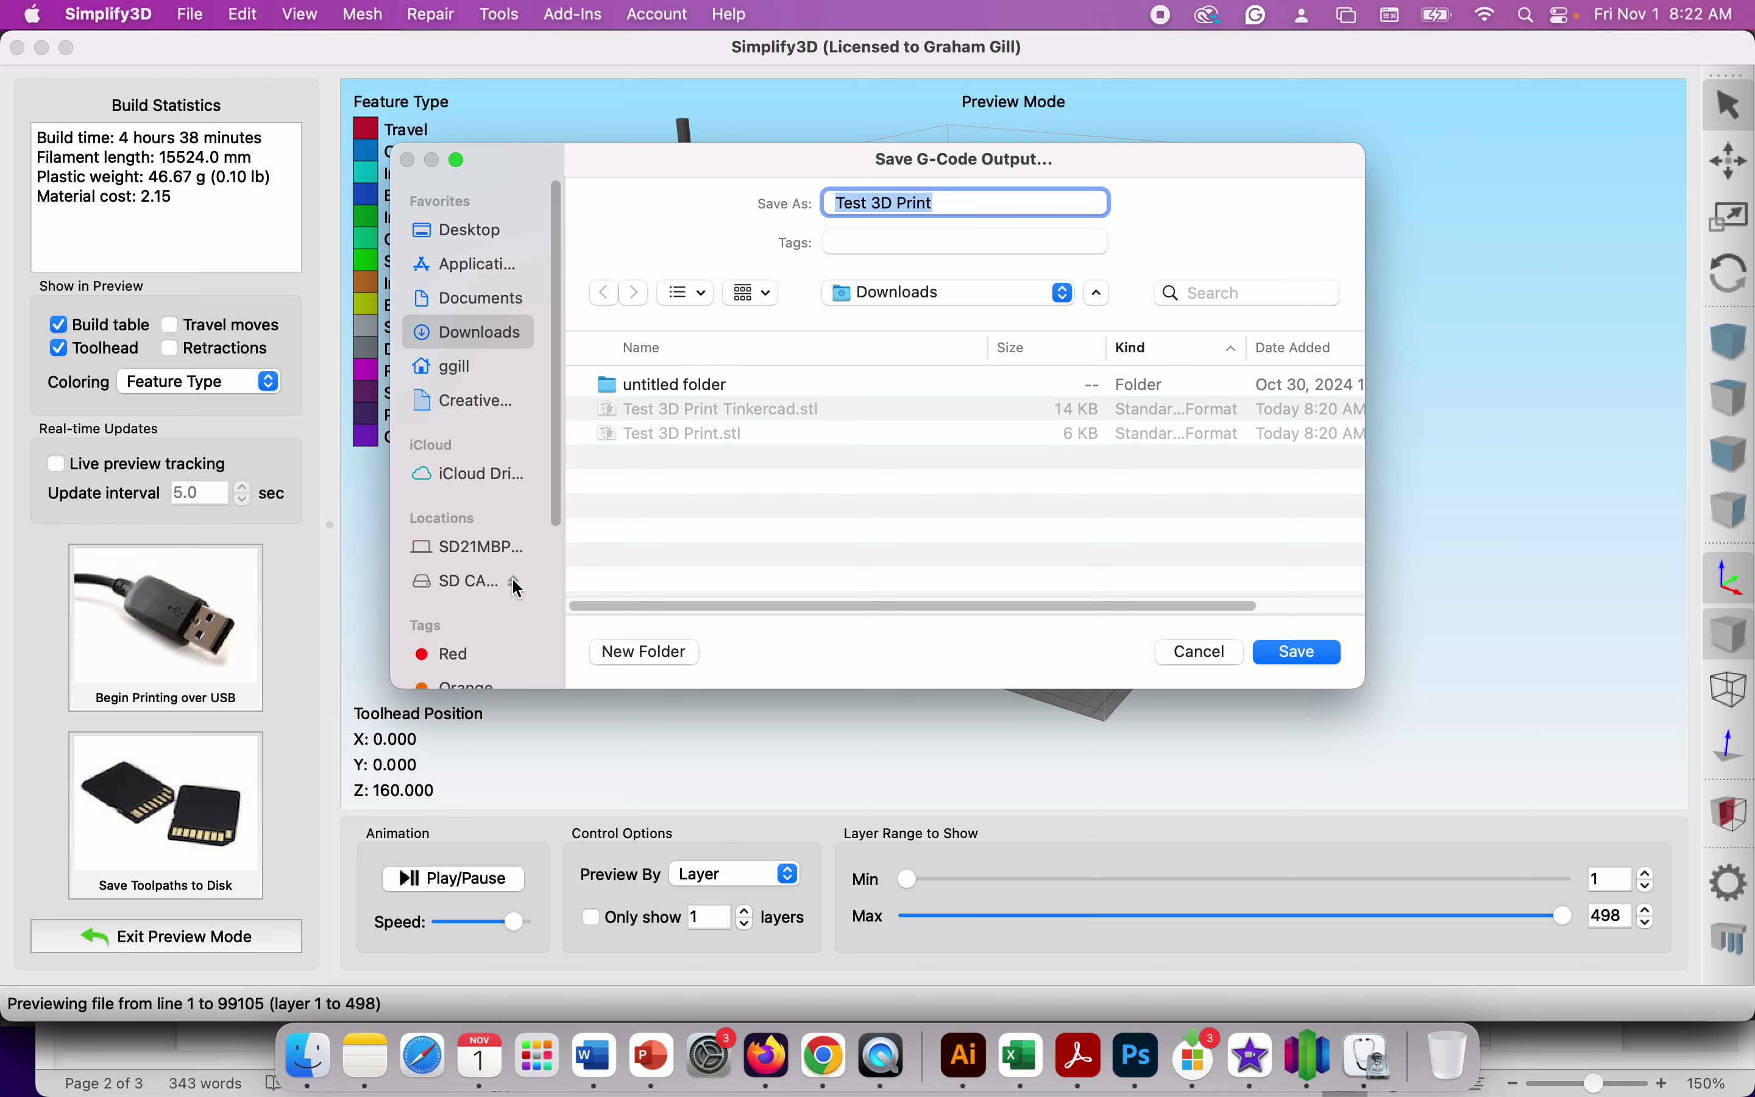
Save the G-code to the SD CARD as Test 3D Print.gcode.
{"action": "left_click", "coordinate": [466, 583]}
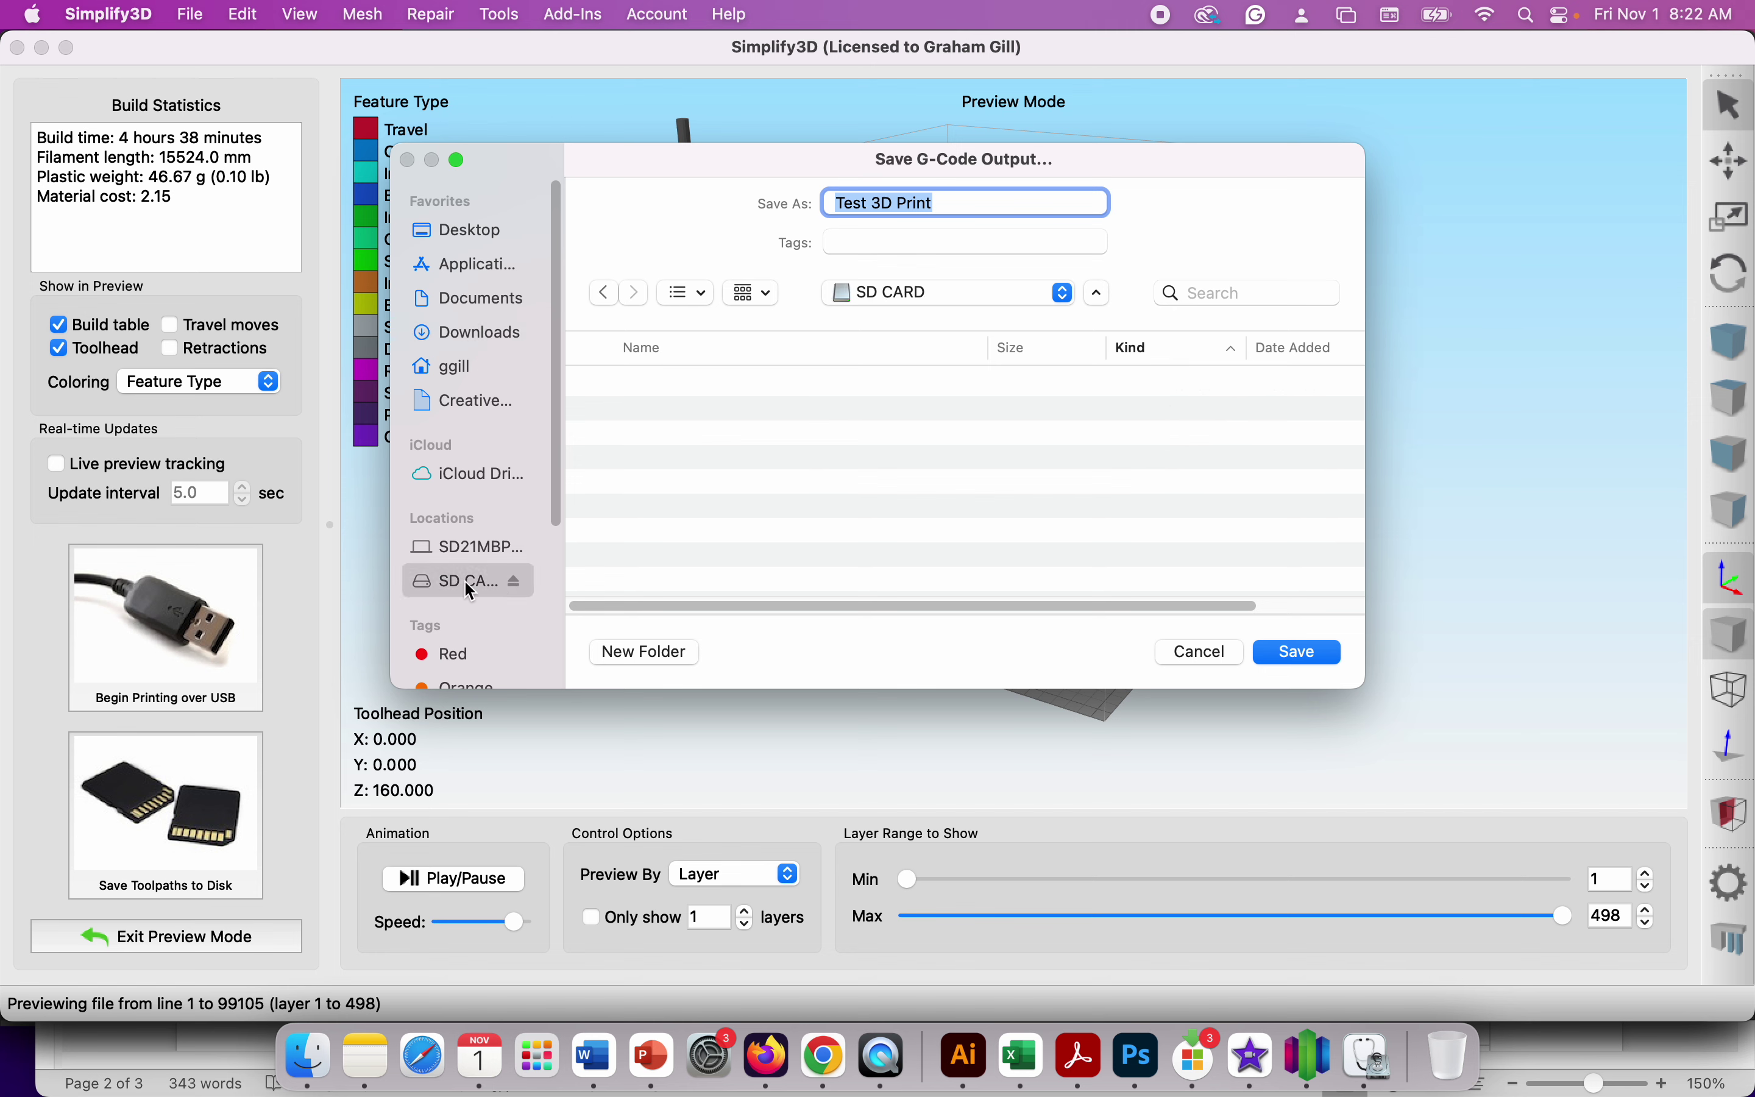
{"action": "left_click", "coordinate": [1321, 661]}
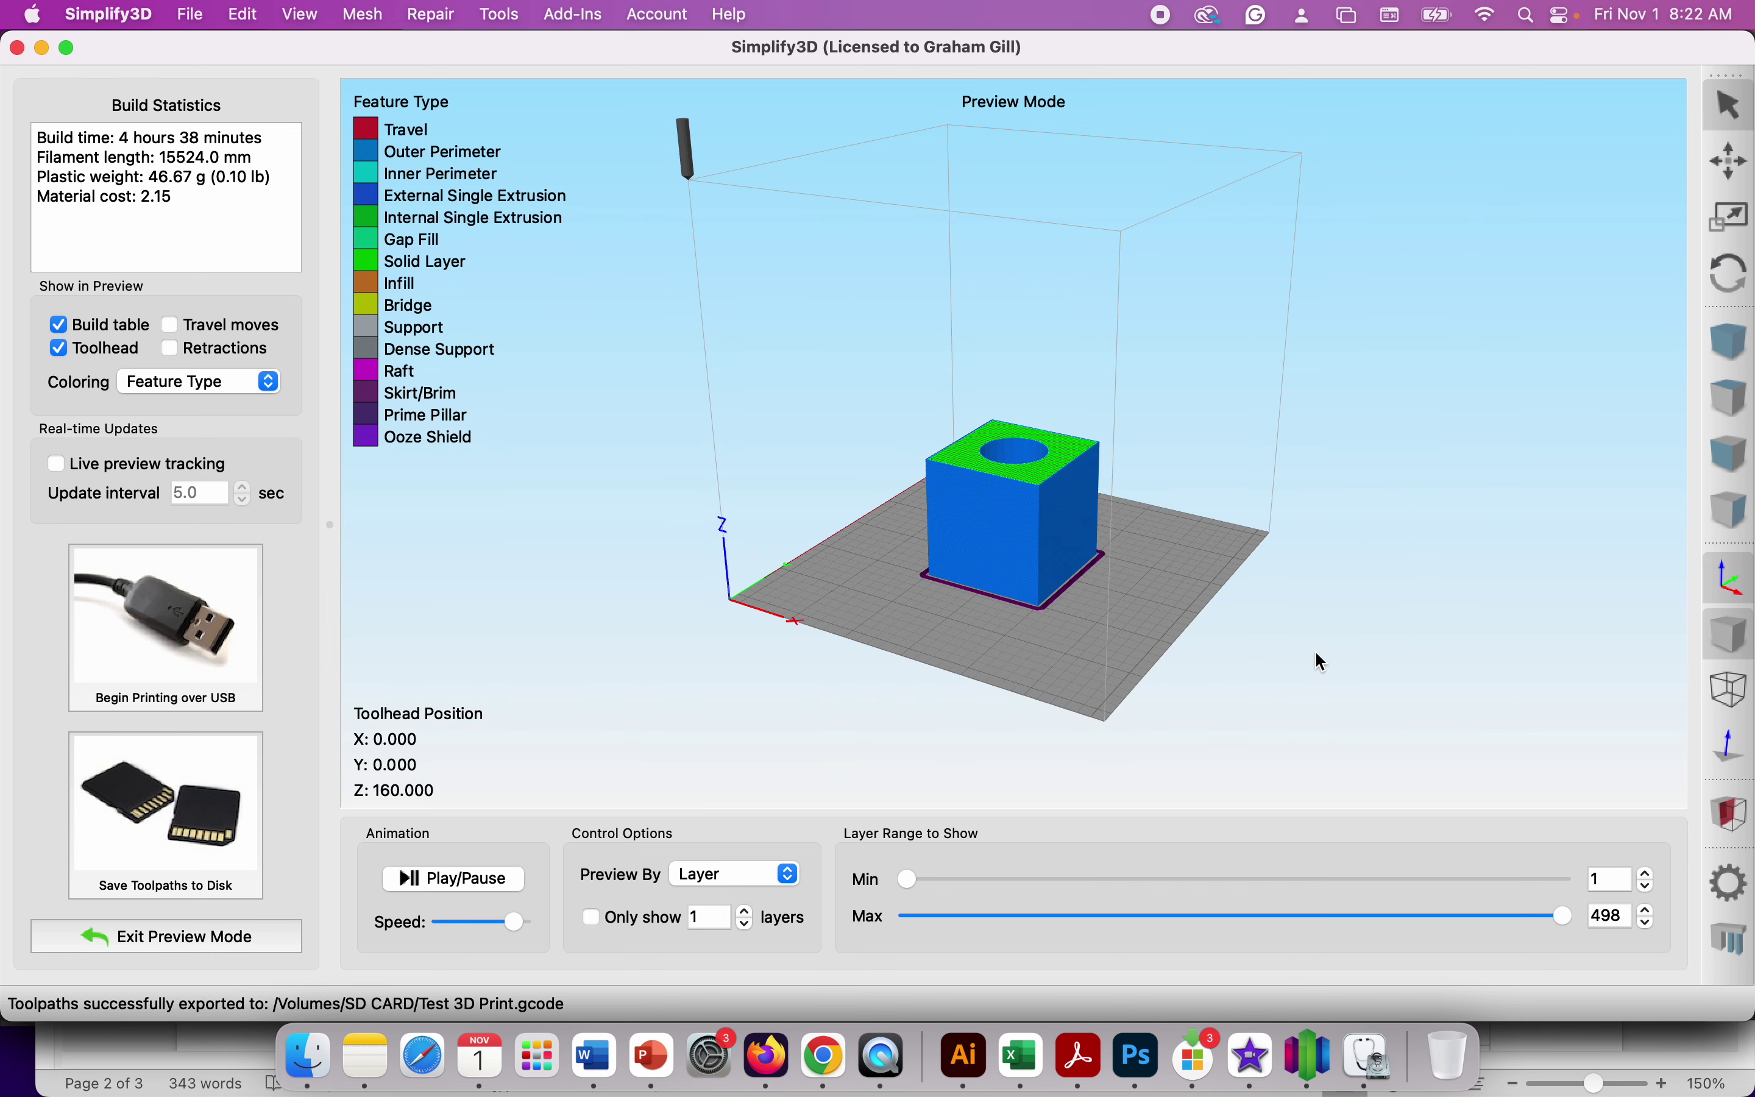
Confirm in Finder that Test 3D Print.gcode (2.6 MB) is on the SD CARD.
{"action": "left_click", "coordinate": [323, 1070]}
{"action": "scroll", "coordinate": [638, 748], "scroll_direction": "down", "scroll_amount": 5}
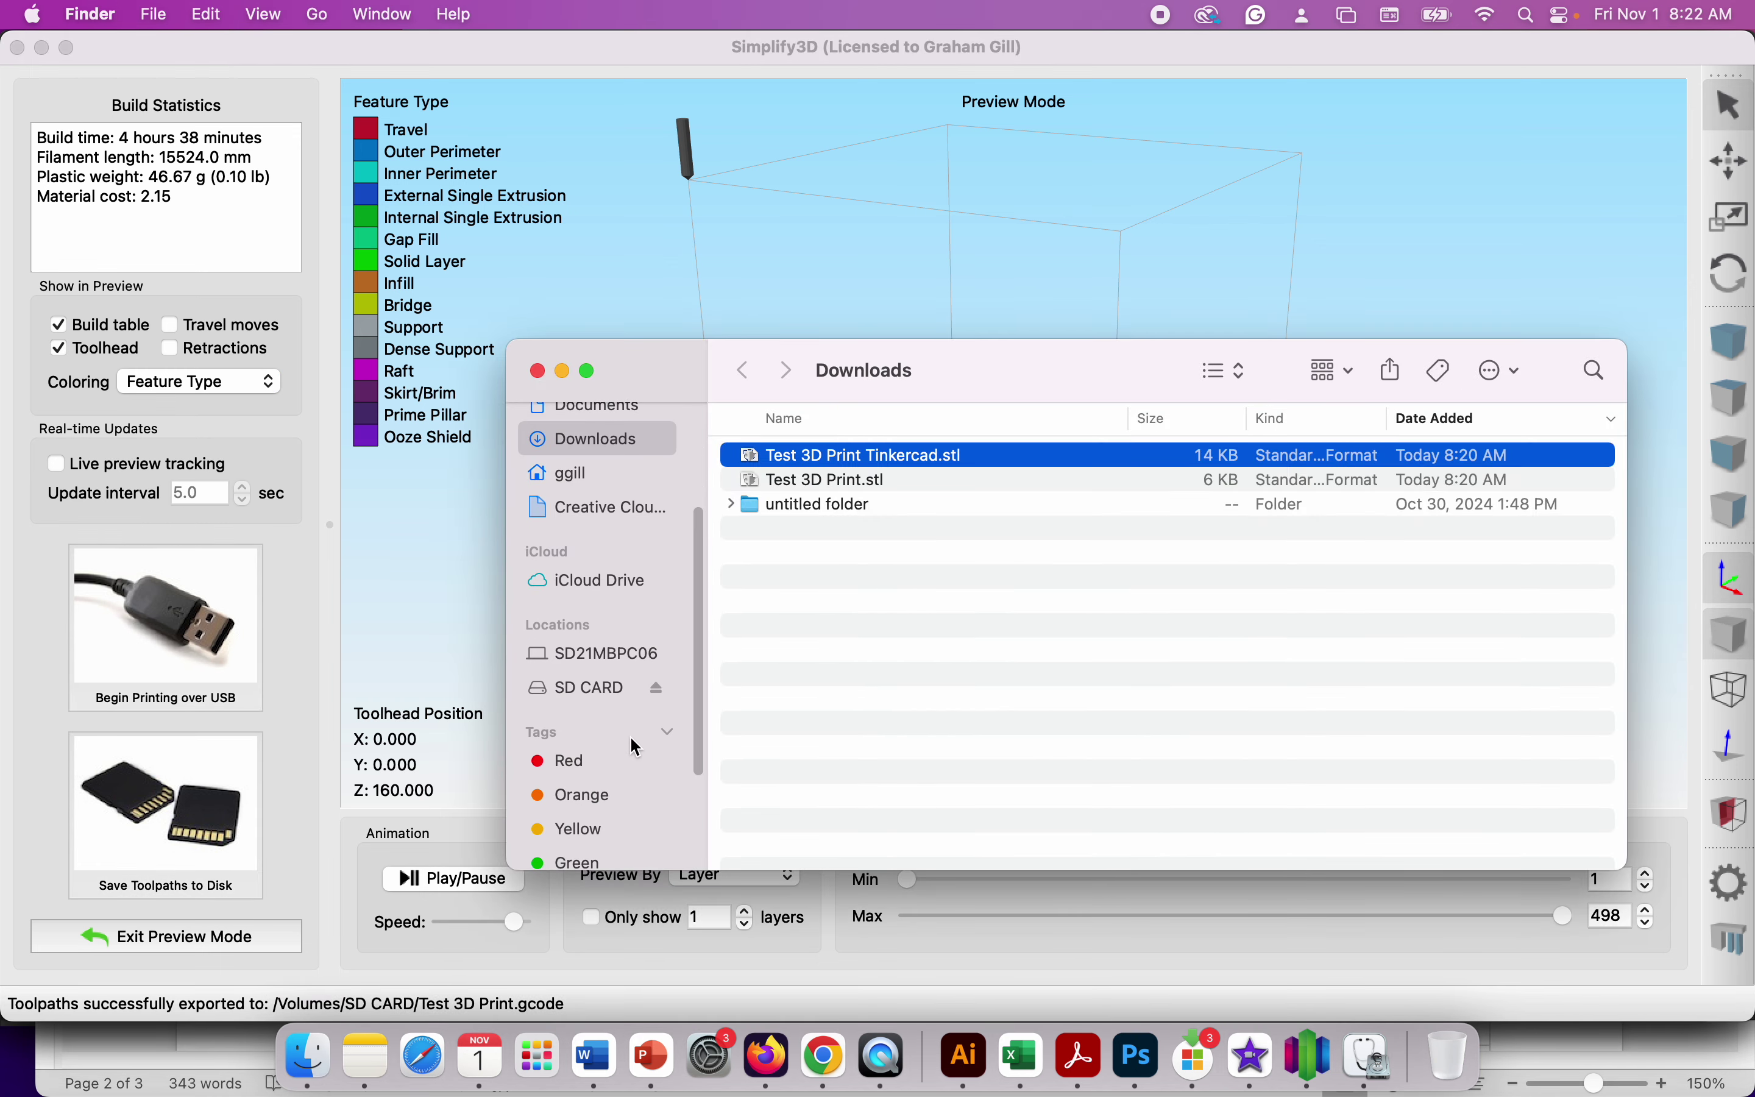
{"action": "left_click", "coordinate": [589, 565]}
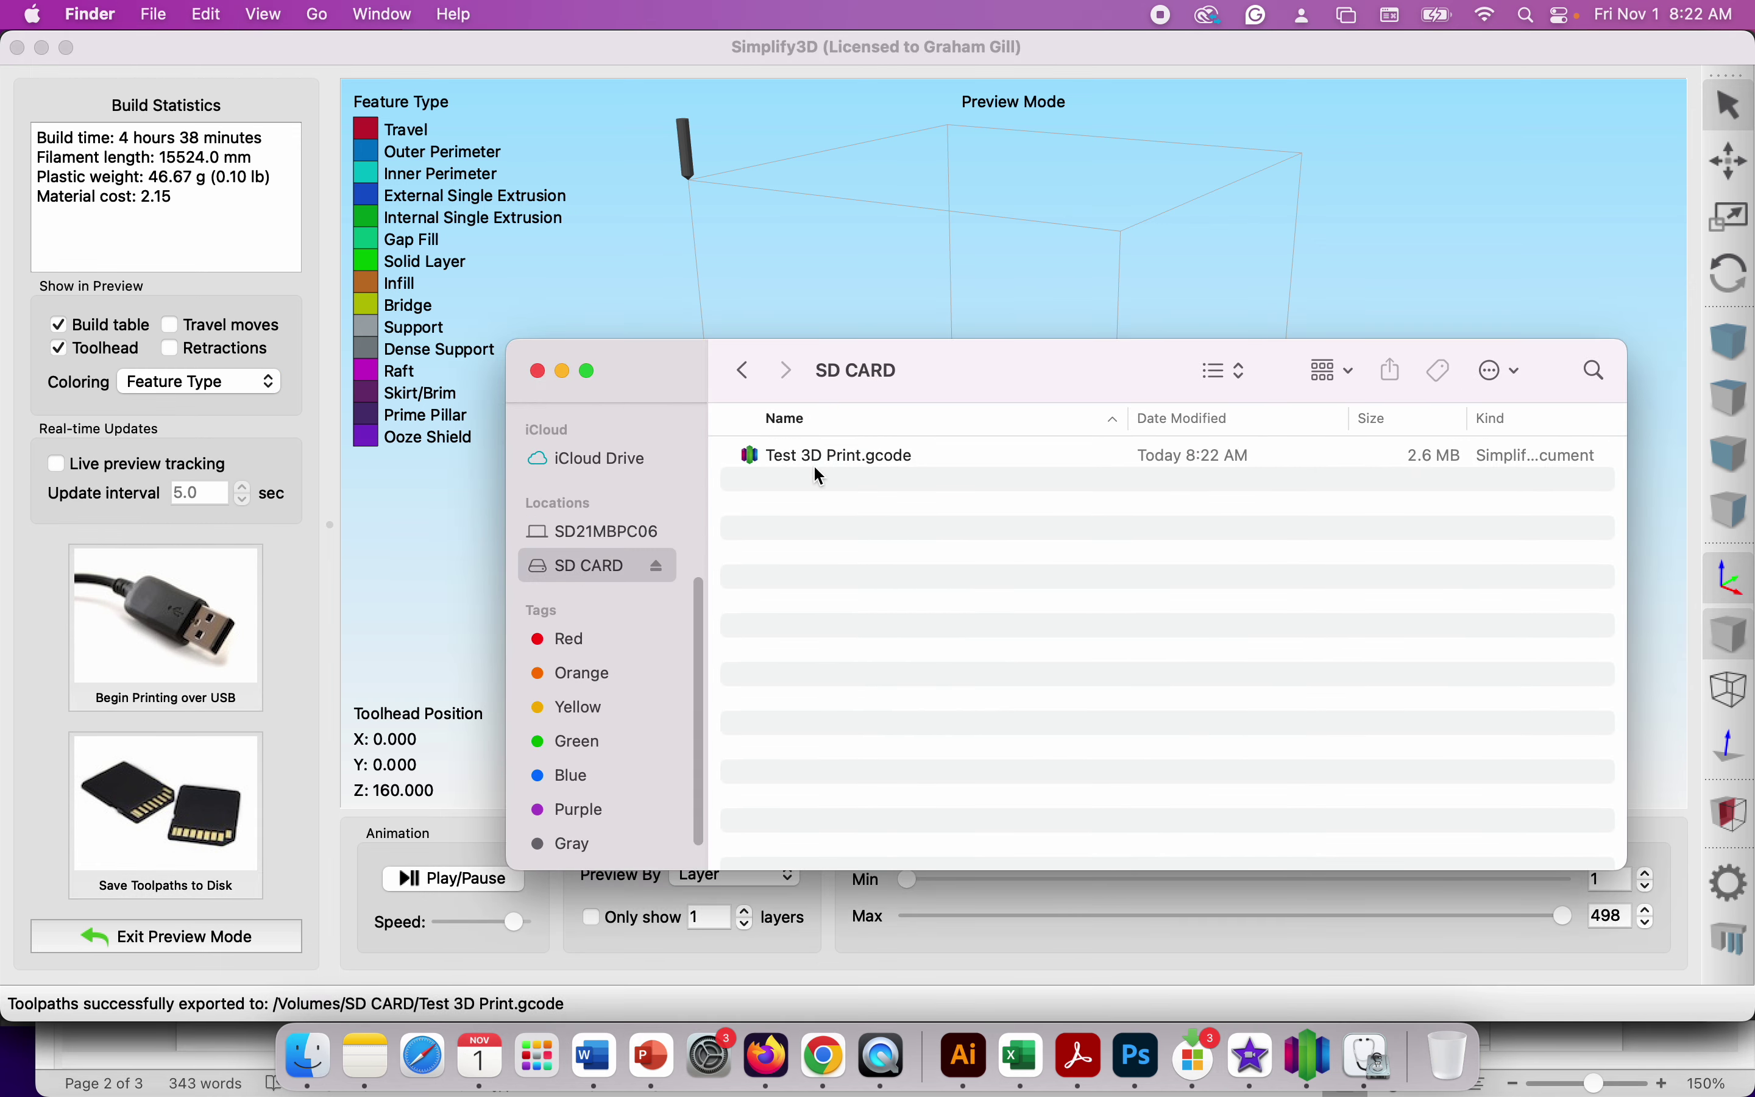
{"action": "left_click", "coordinate": [889, 464]}
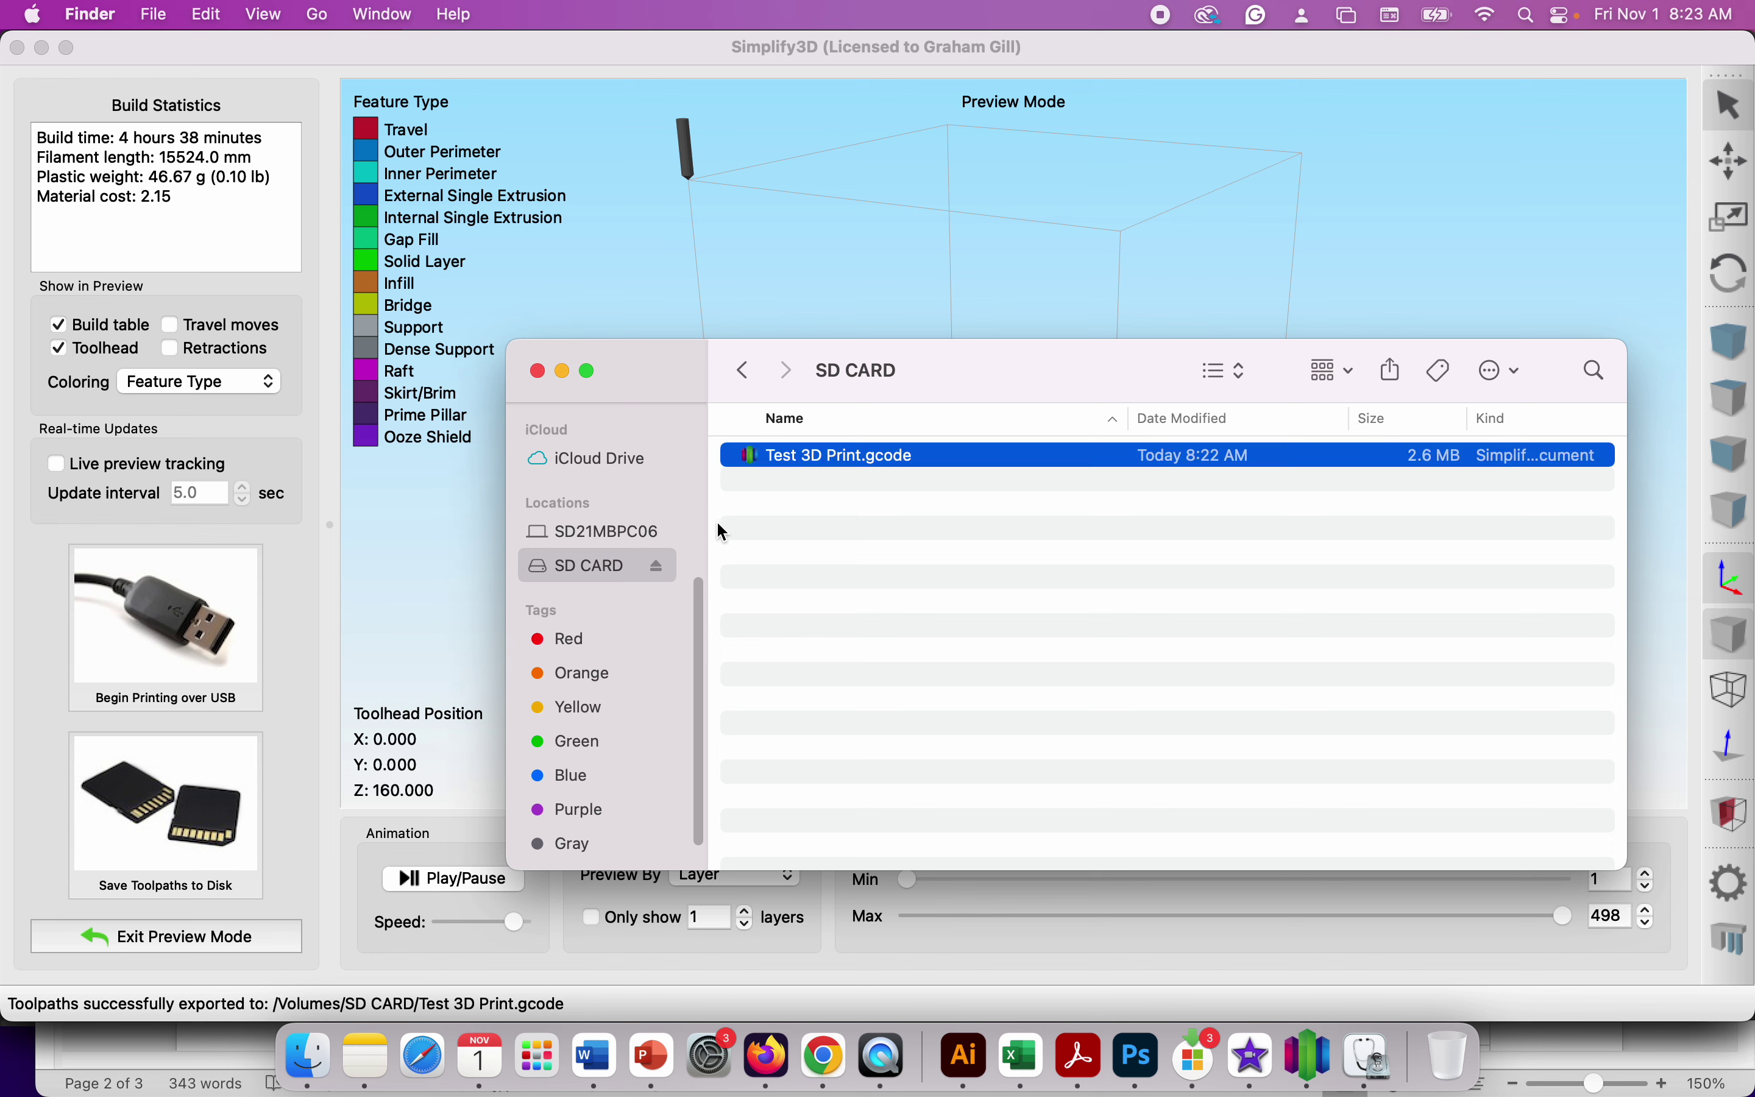
Eject the SD CARD and check it no longer appears under Locations.
{"action": "left_click", "coordinate": [658, 570]}
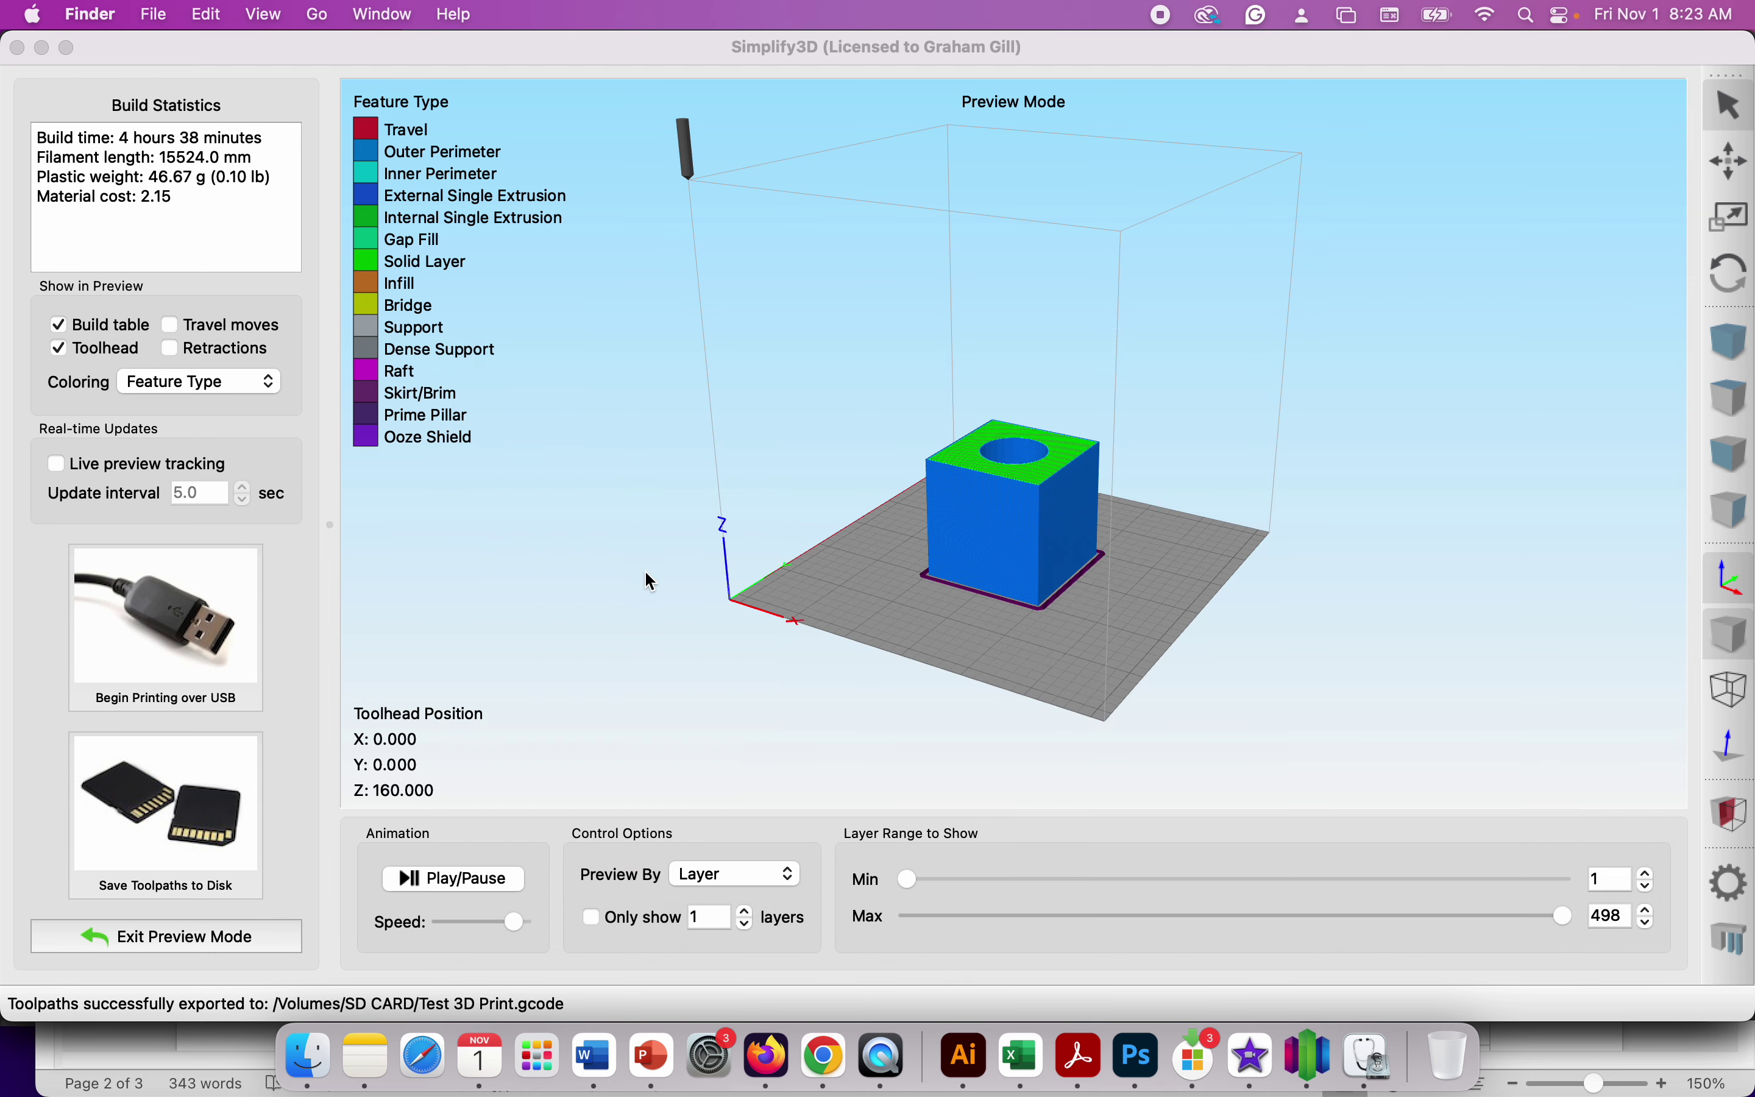
{"action": "left_click", "coordinate": [312, 1060]}
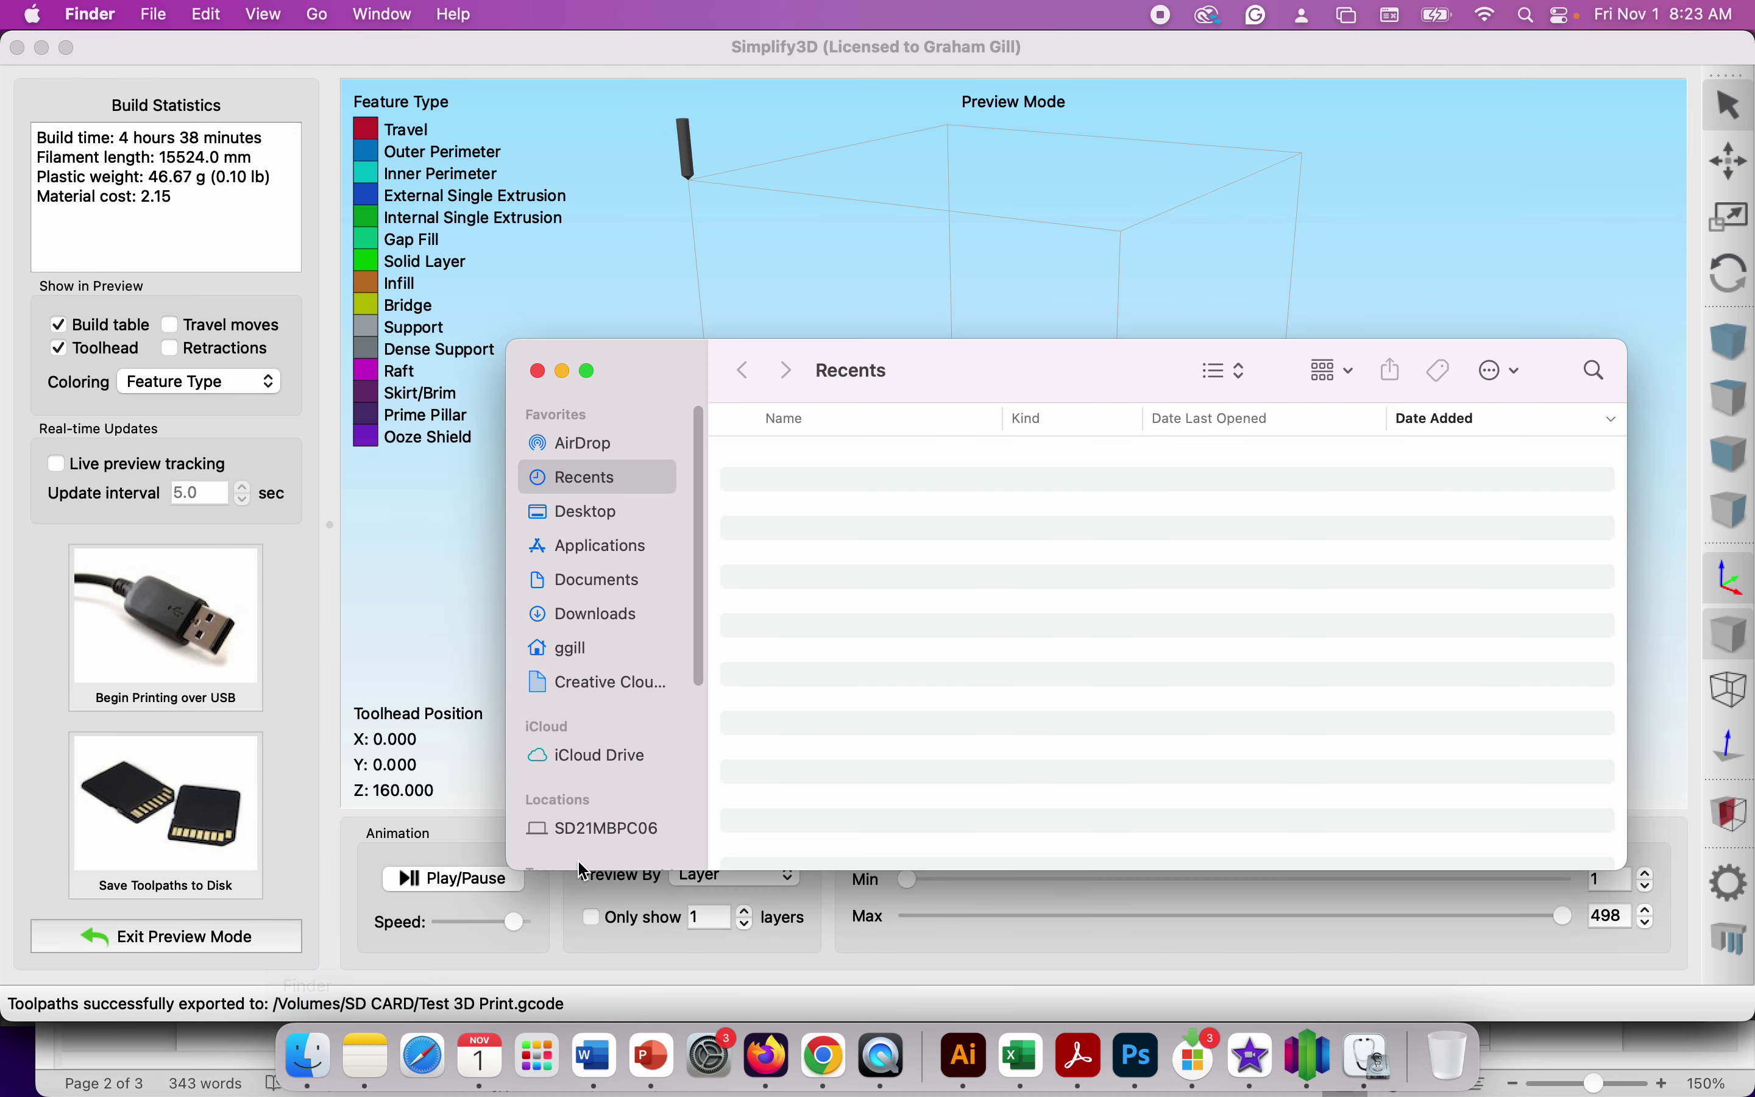
{"action": "scroll", "coordinate": [622, 722], "scroll_direction": "down", "scroll_amount": 5}
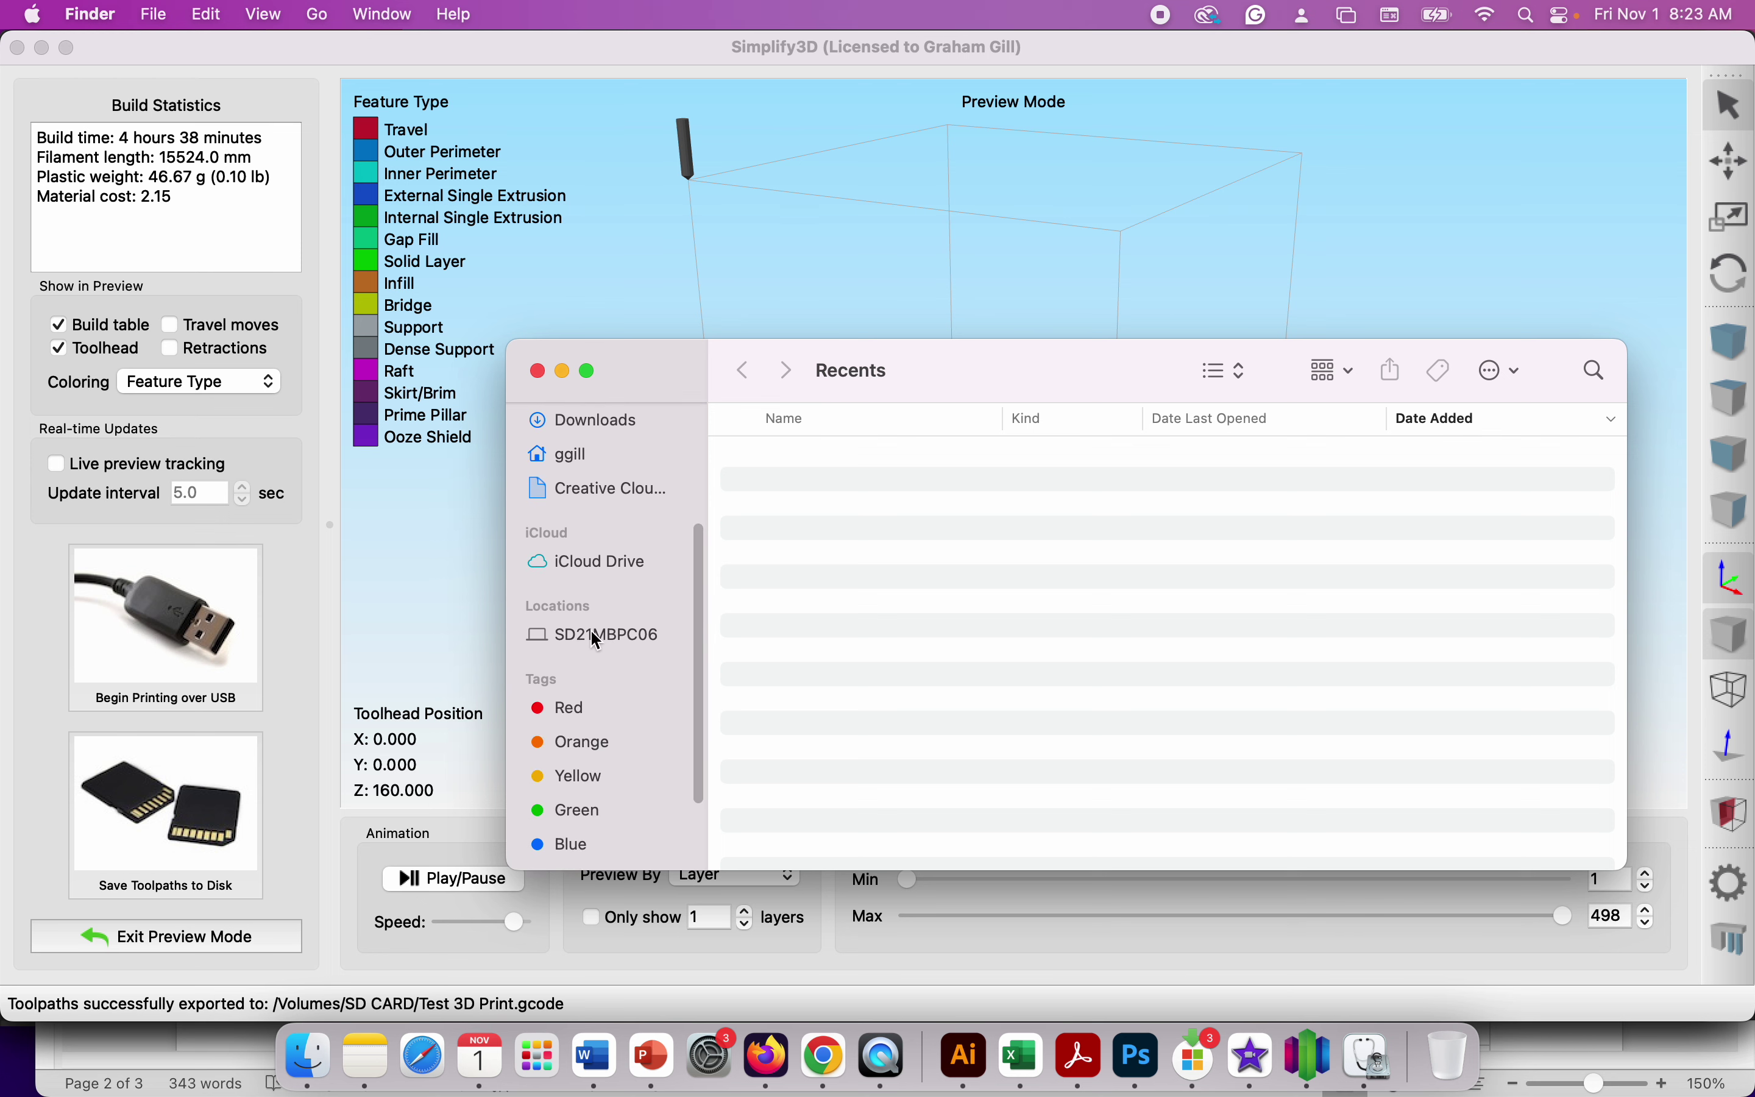
Close Finder, exit preview mode, and remove the Test 3D Print cube from the build table.
{"action": "left_click", "coordinate": [538, 372]}
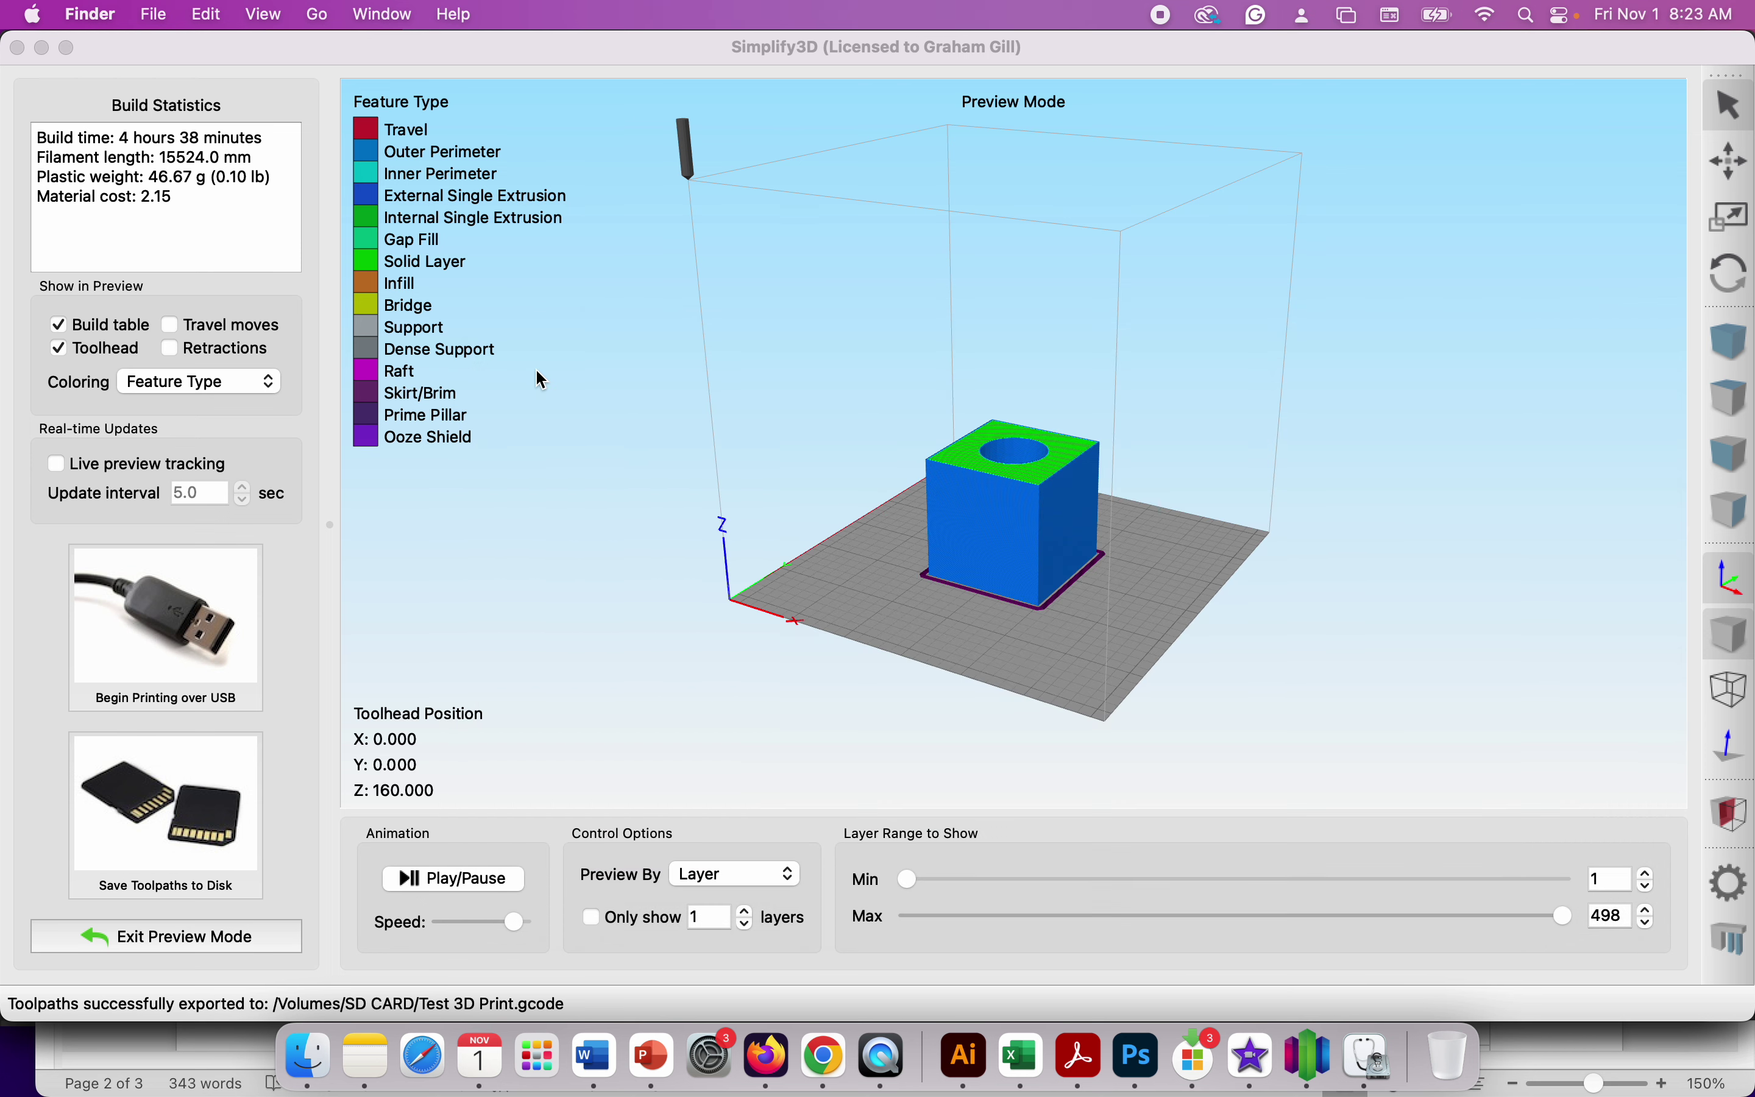
{"action": "left_click", "coordinate": [191, 933]}
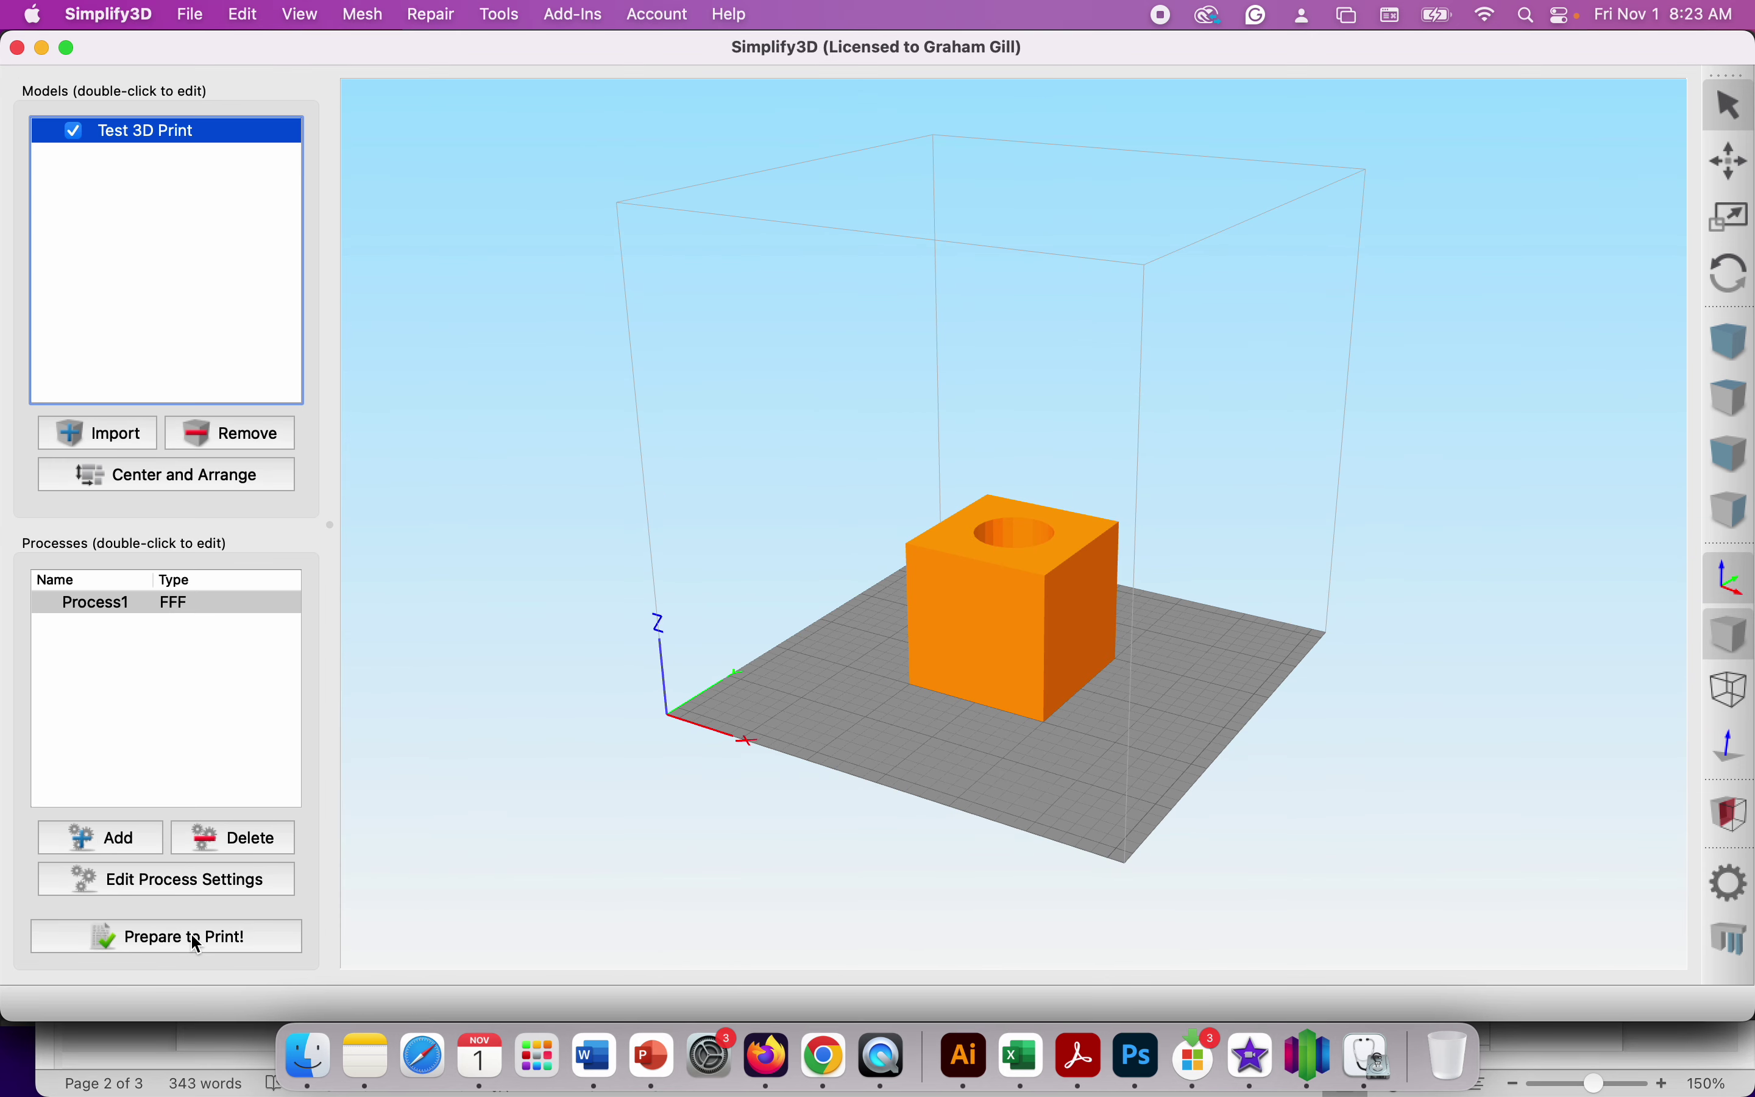
{"action": "left_click", "coordinate": [231, 436]}
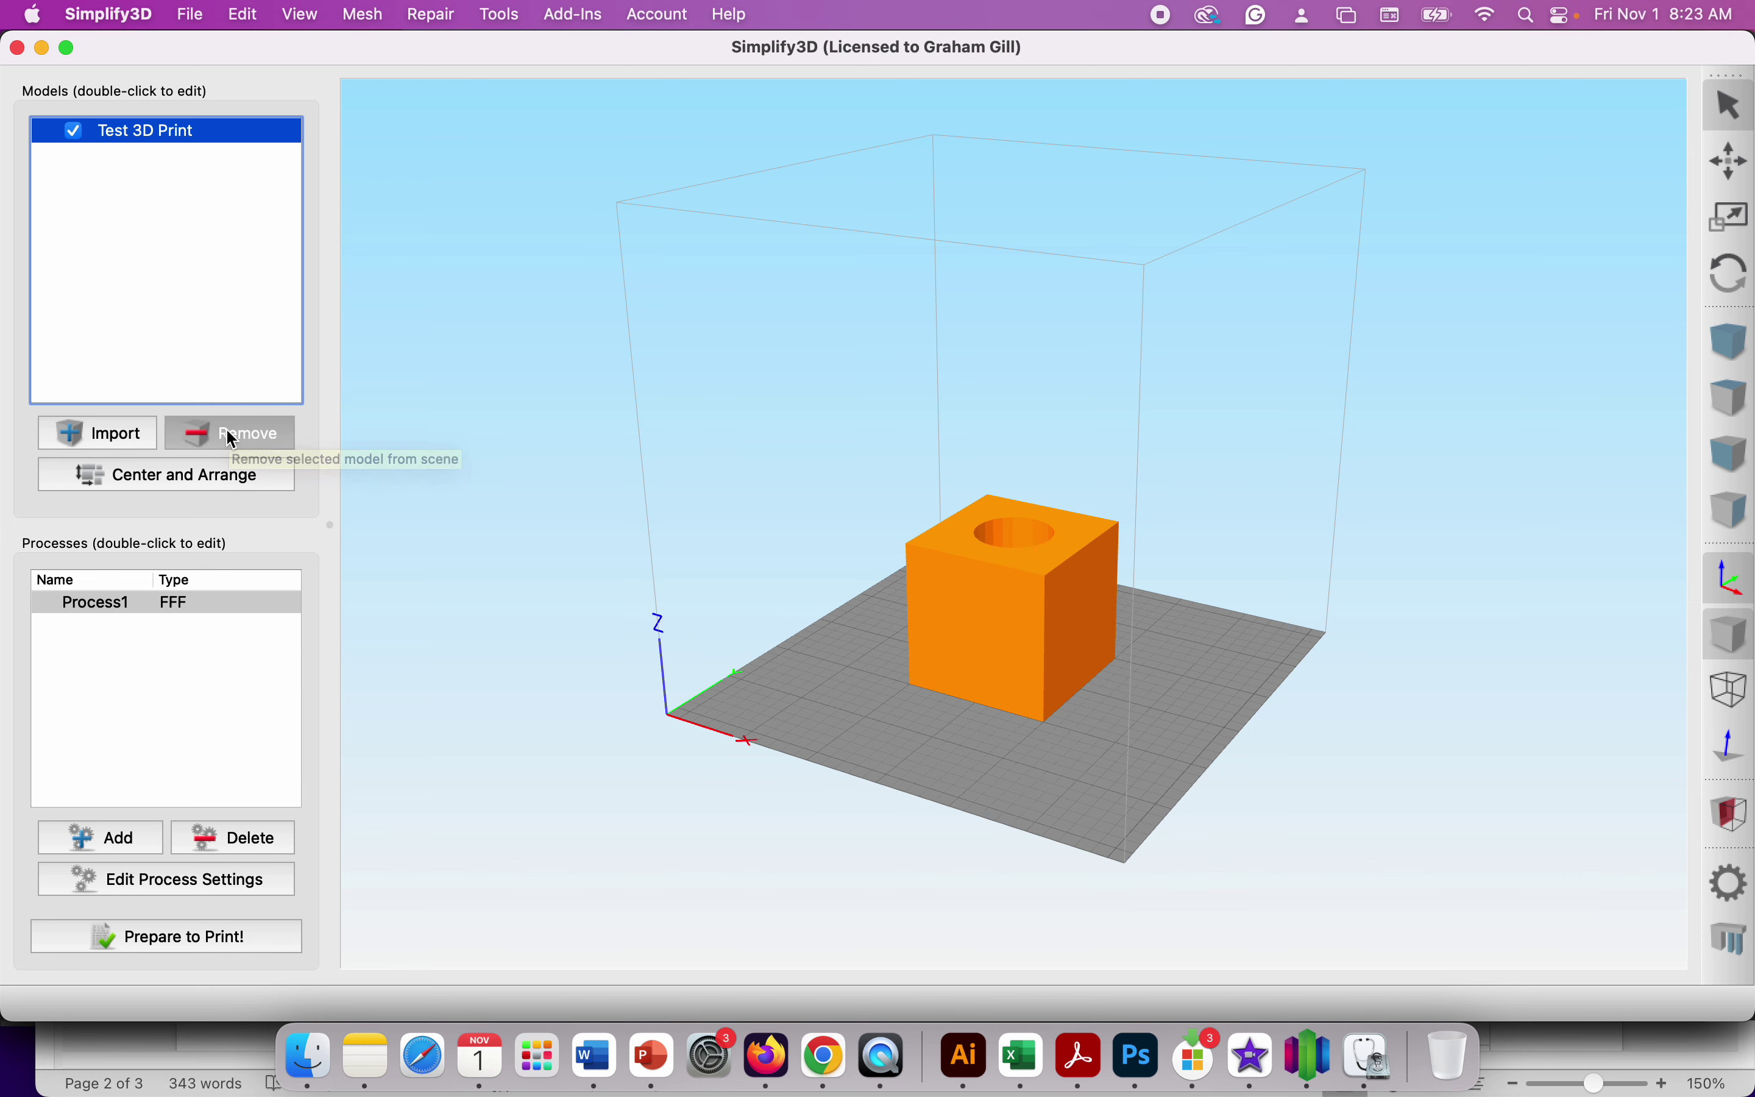